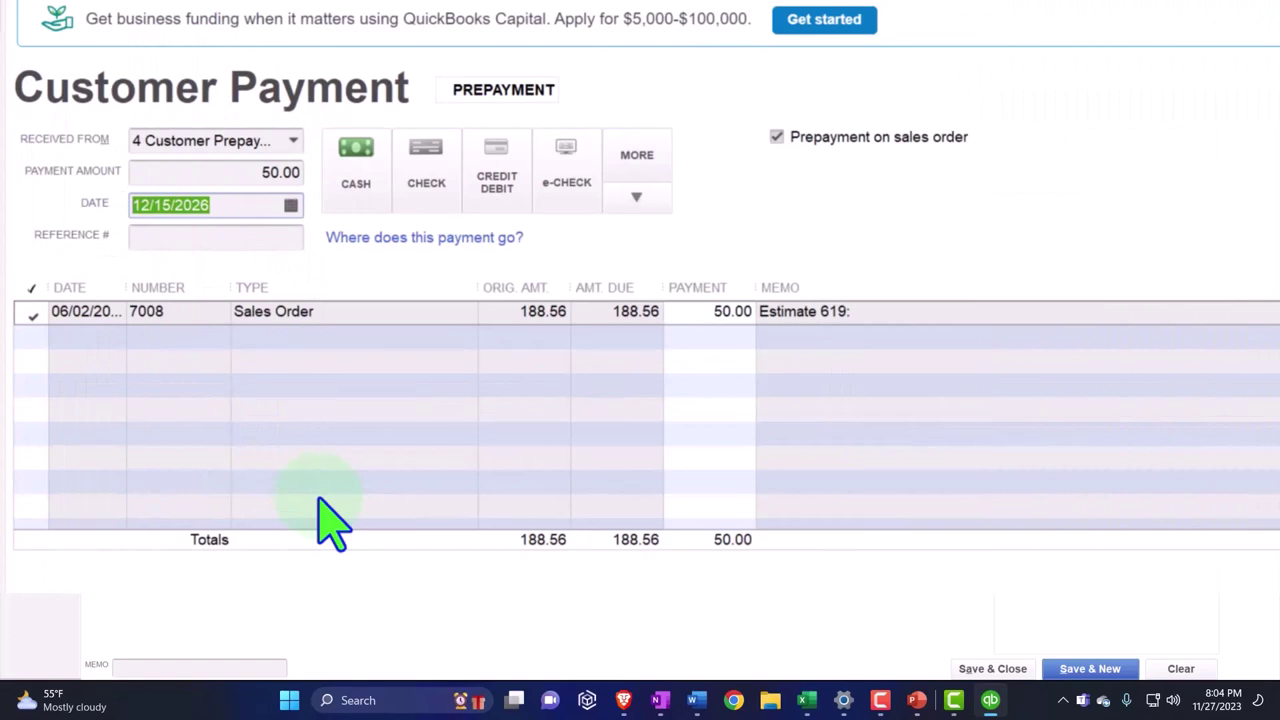
Step: Date the 50.00 prepayment 06/01/2027, try saving it, and dismiss the payment-date warning
text(06/01/2027)
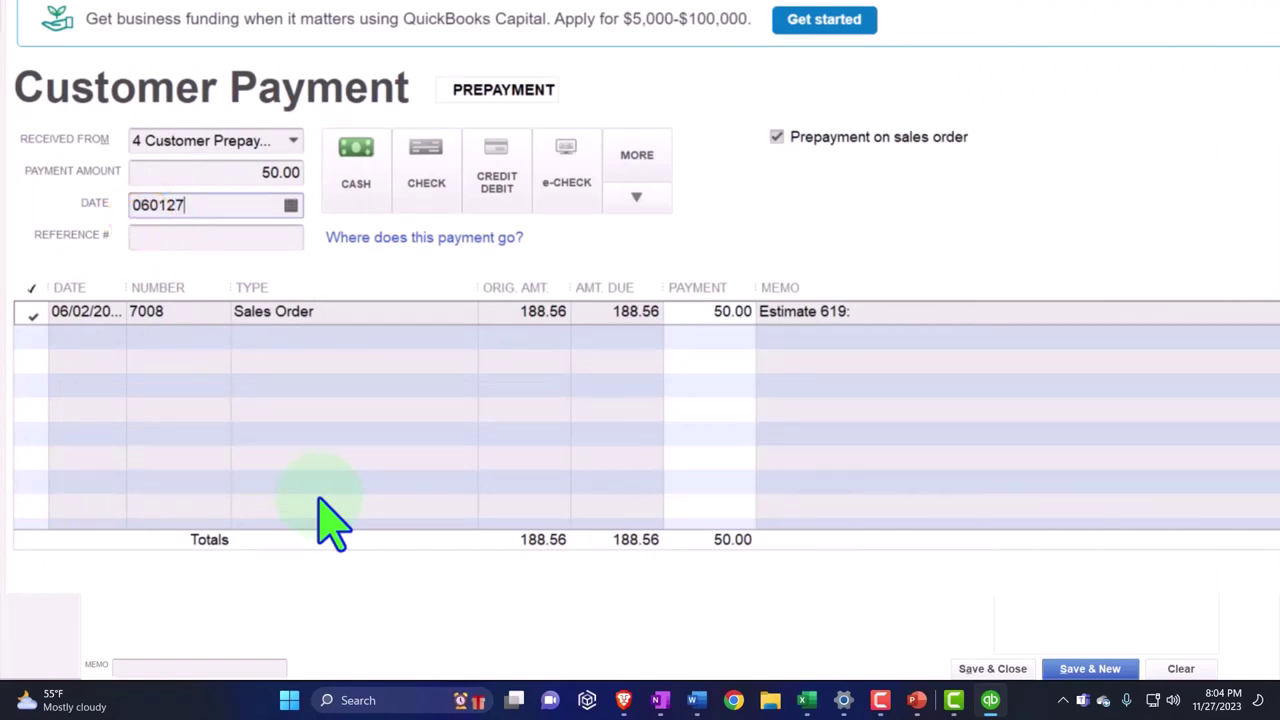
key(Tab)
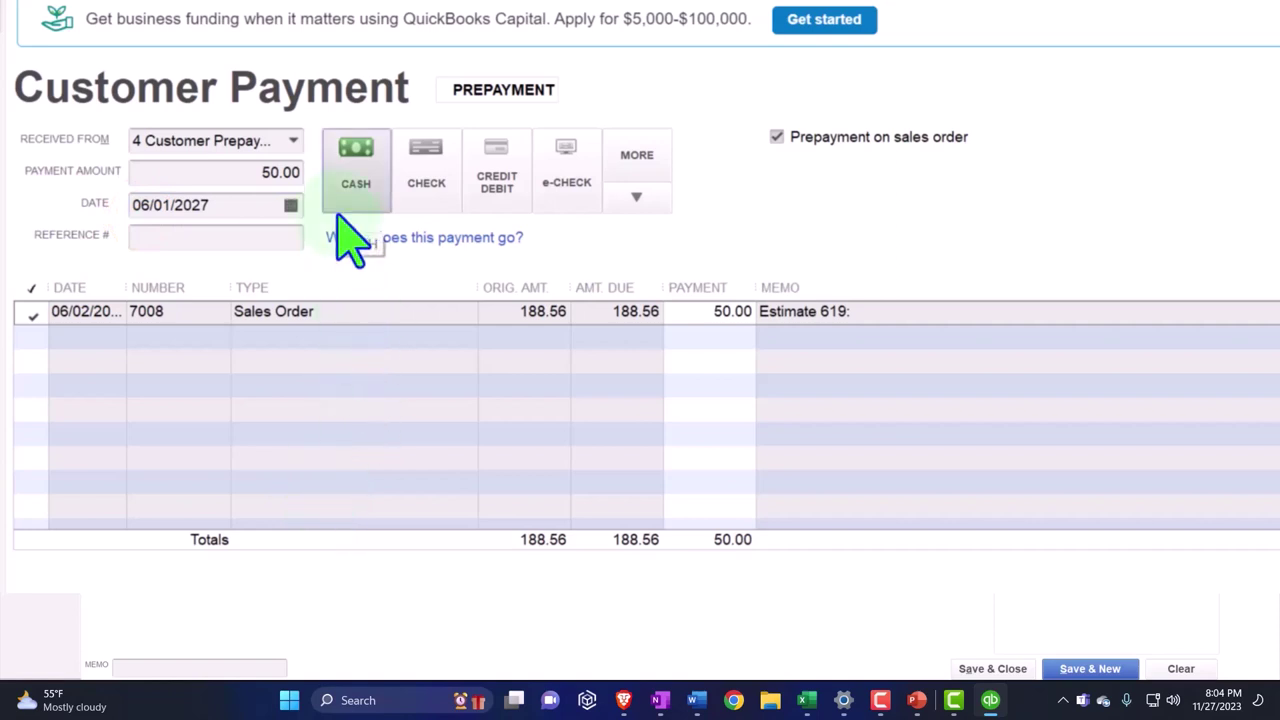
click(985, 669)
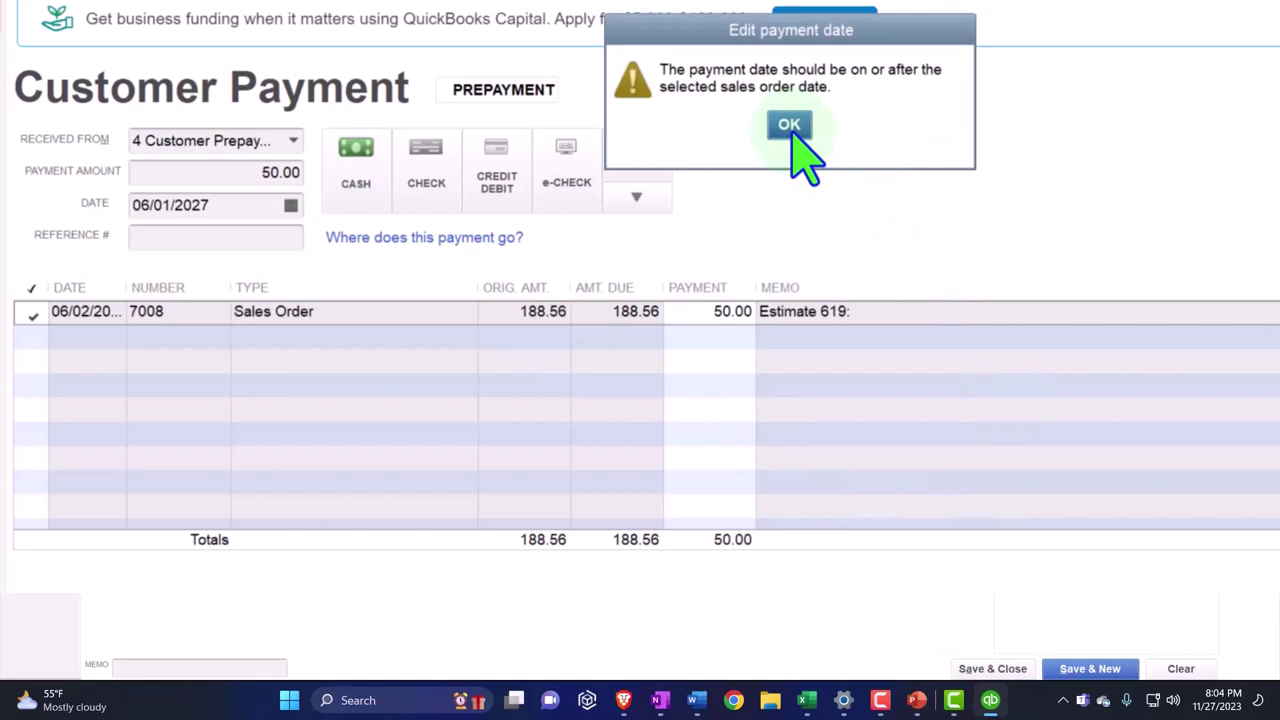
click(789, 125)
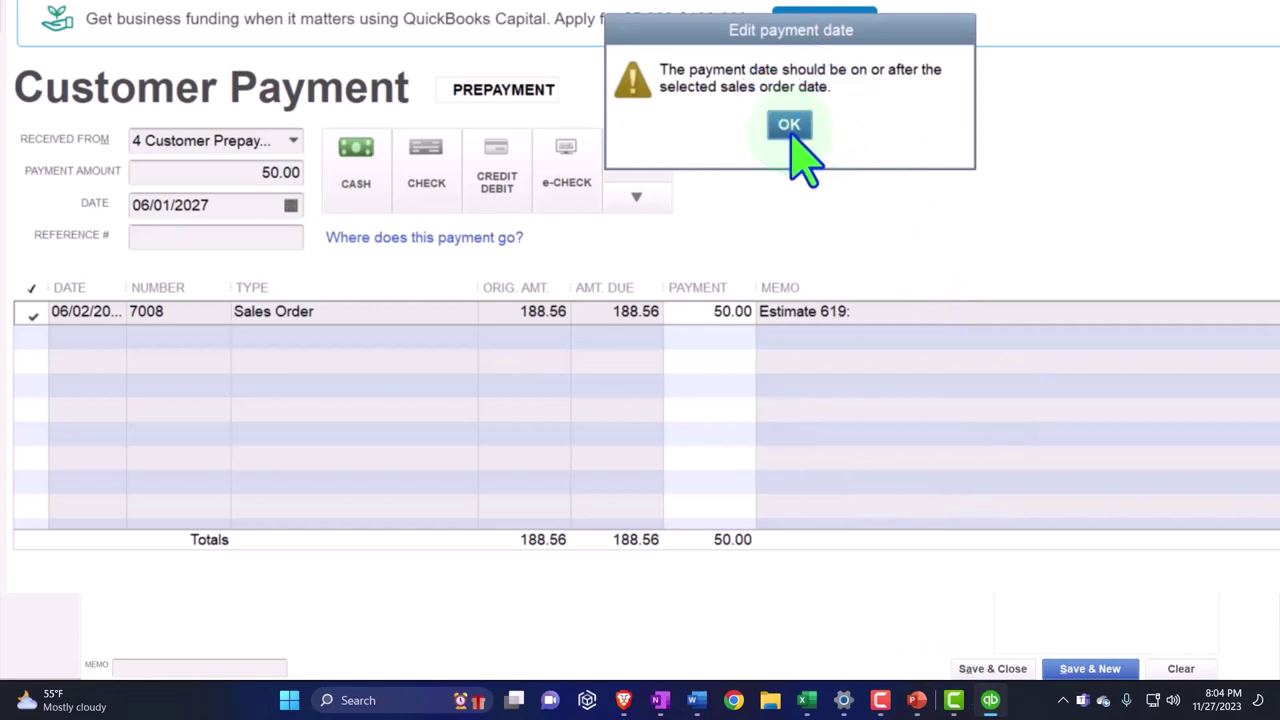
click(787, 127)
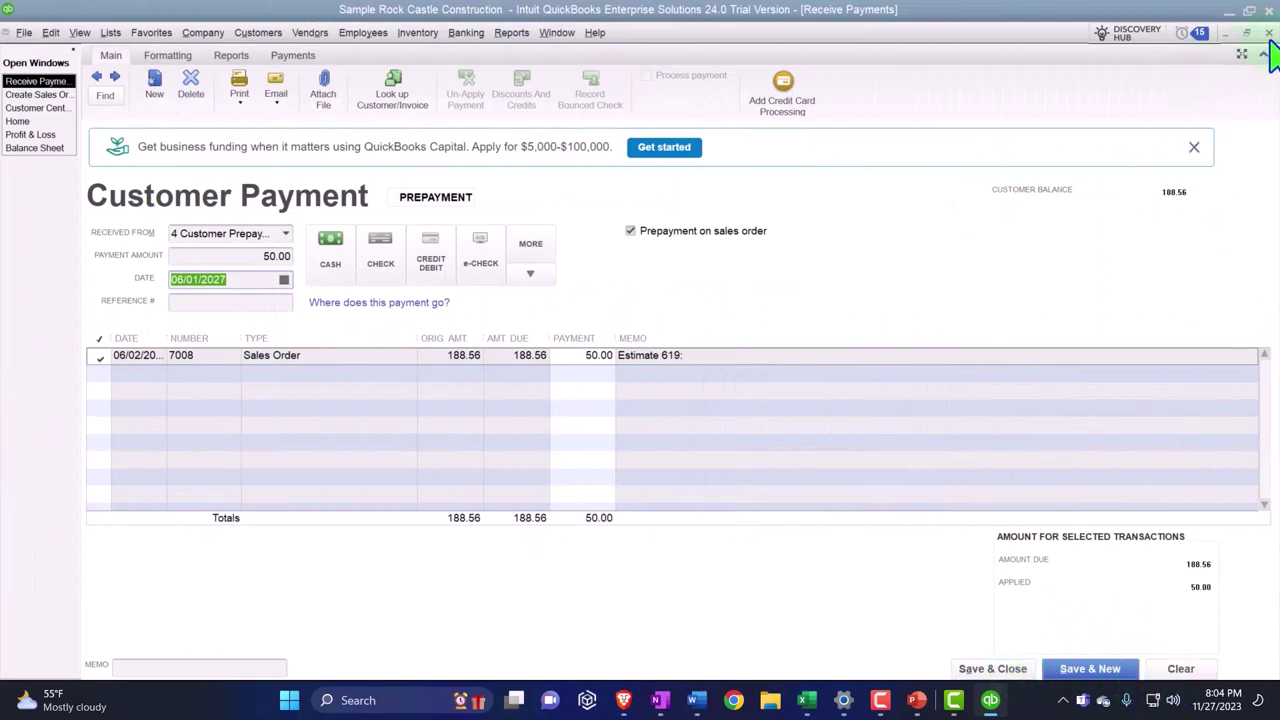
Step: Dismiss the date warning, clear the misdated payment and close the empty payment form
click(642, 224)
click(1268, 33)
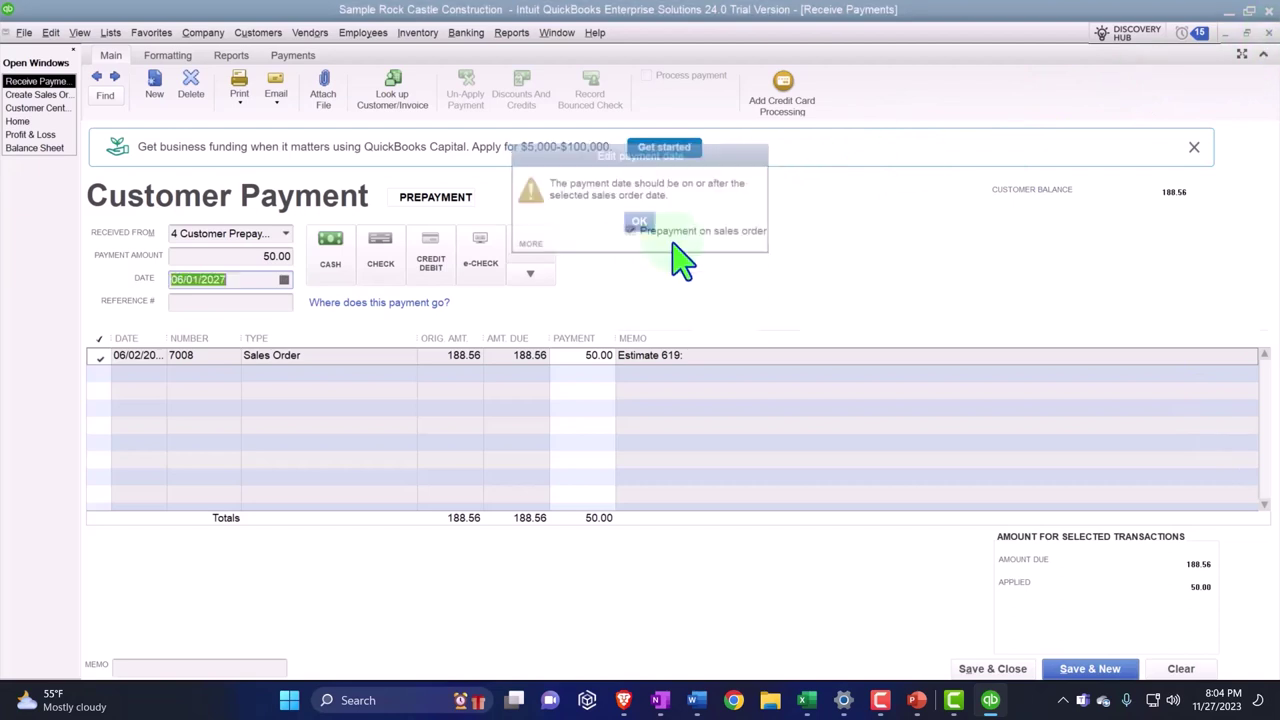
click(645, 222)
click(1178, 668)
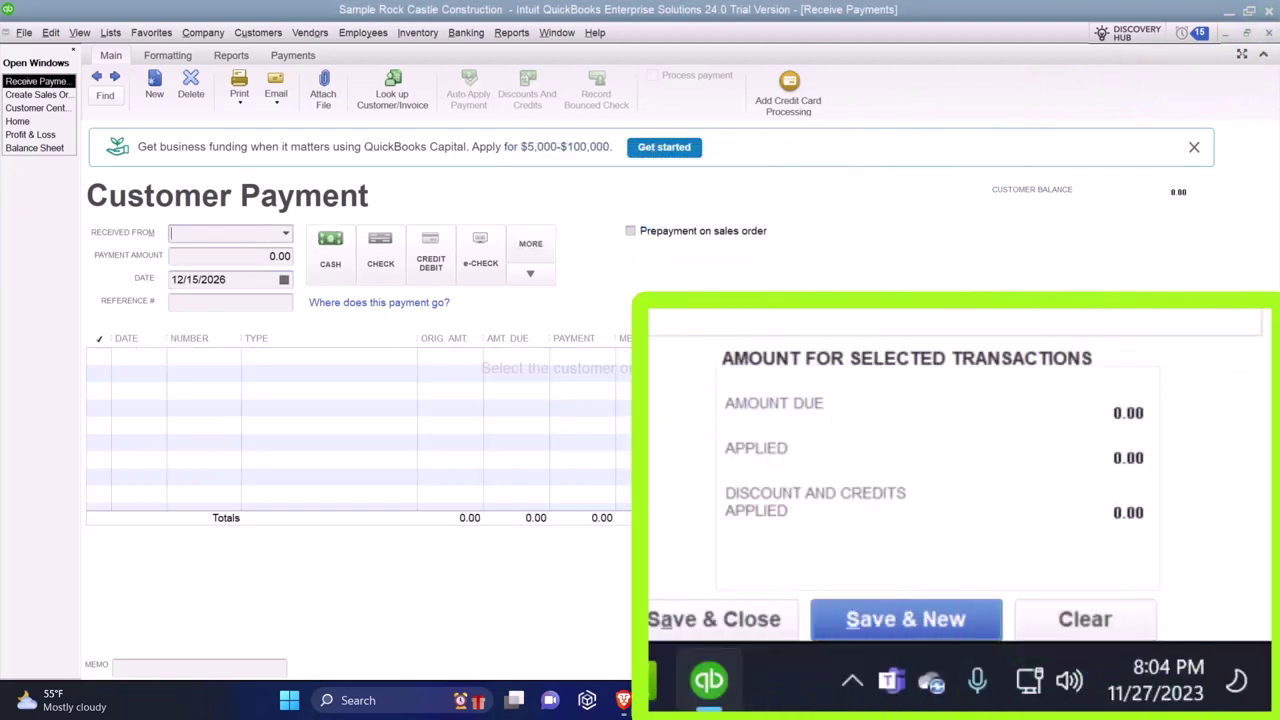
click(1268, 33)
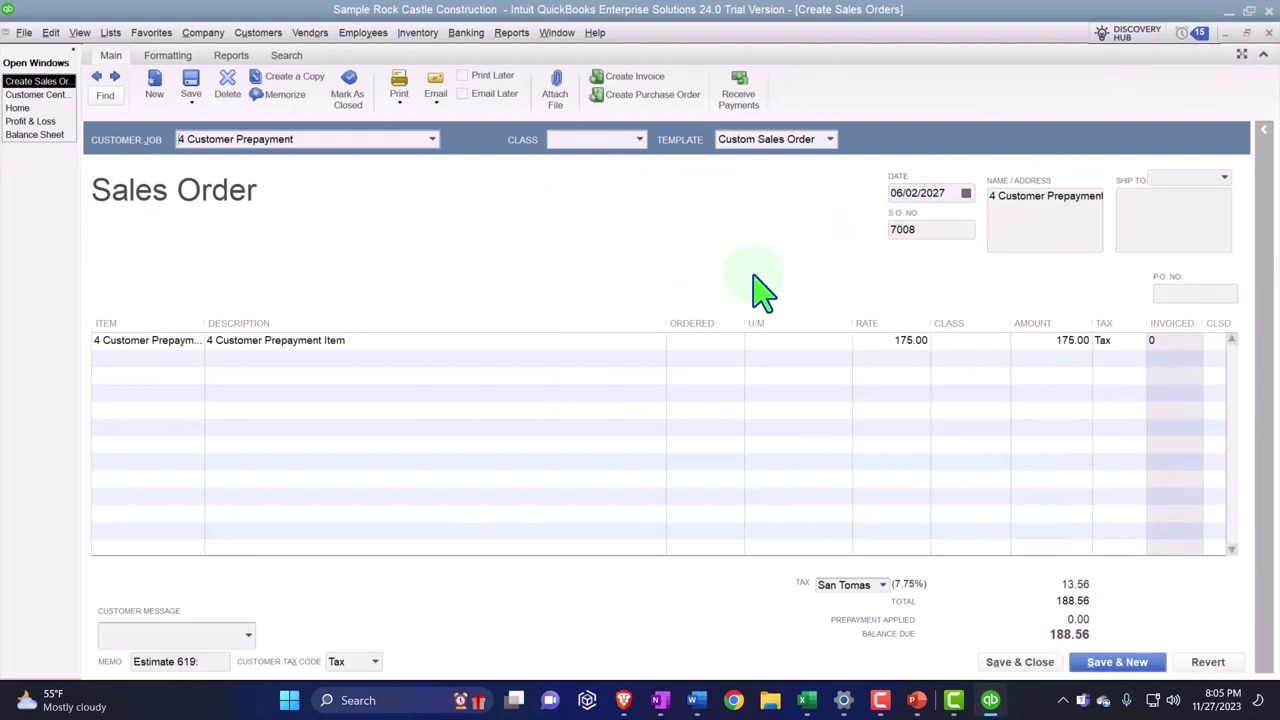
Step: Start a new payment from sales order 7008 and acknowledge the apply-prepayment notice
click(900, 226)
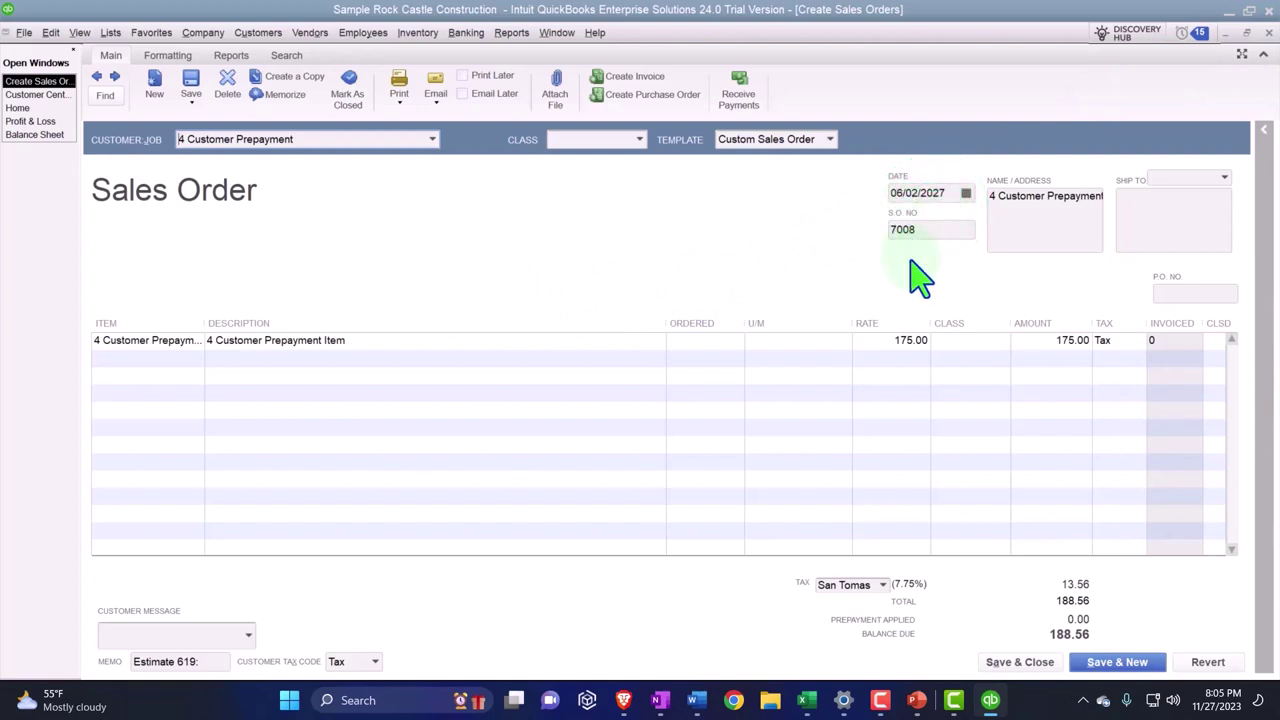
click(750, 112)
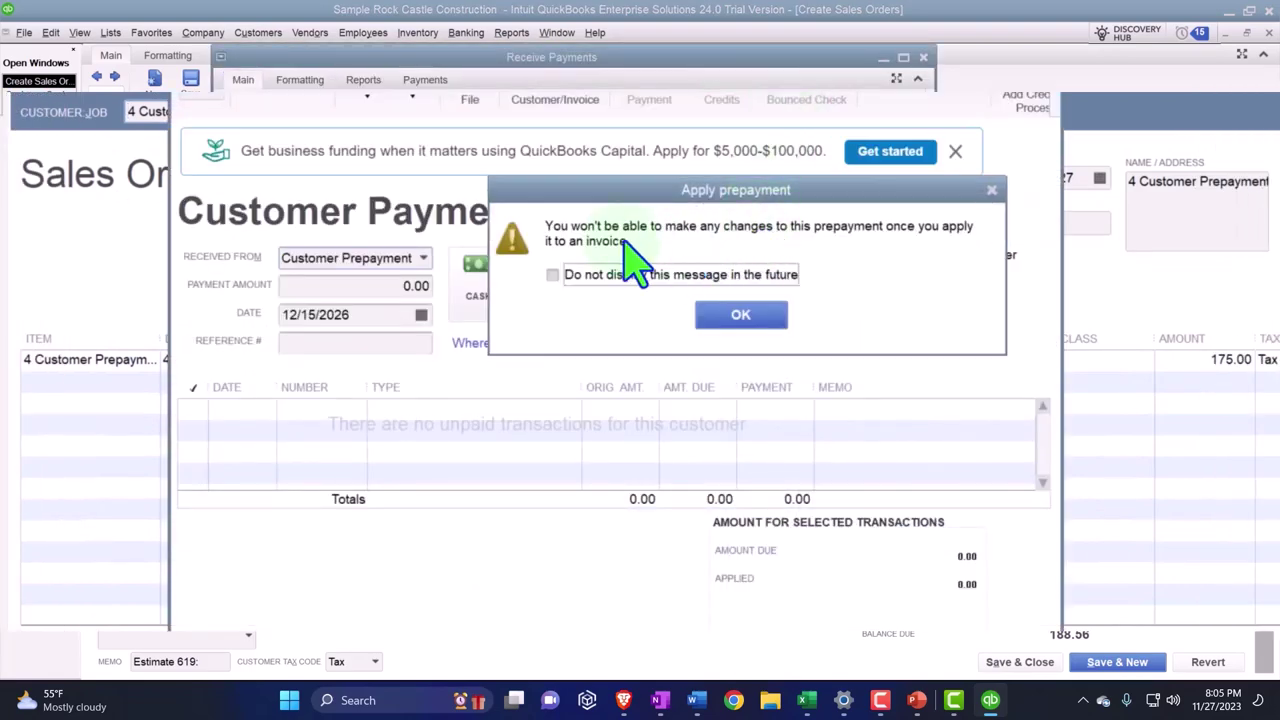
click(736, 314)
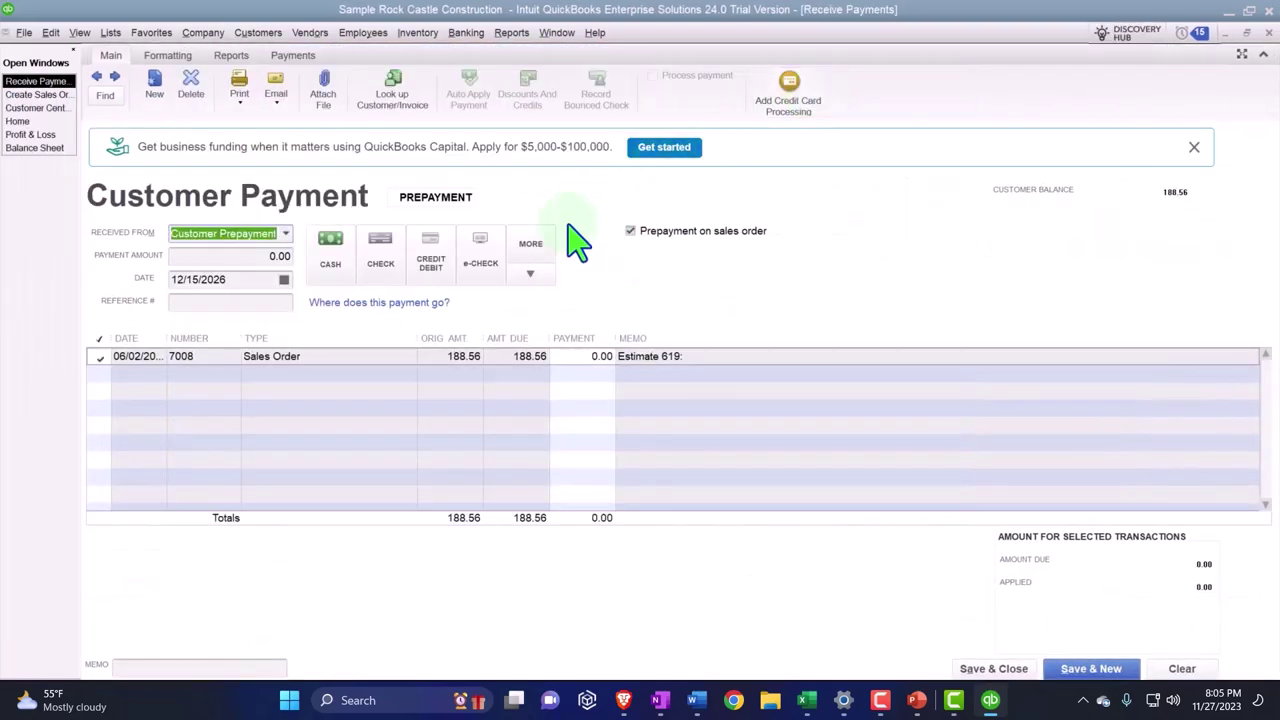
Step: Record a 50.00 payment dated 06/03/2027 and save it, leaving 138.56 due on the order
text(50)
key(Tab)
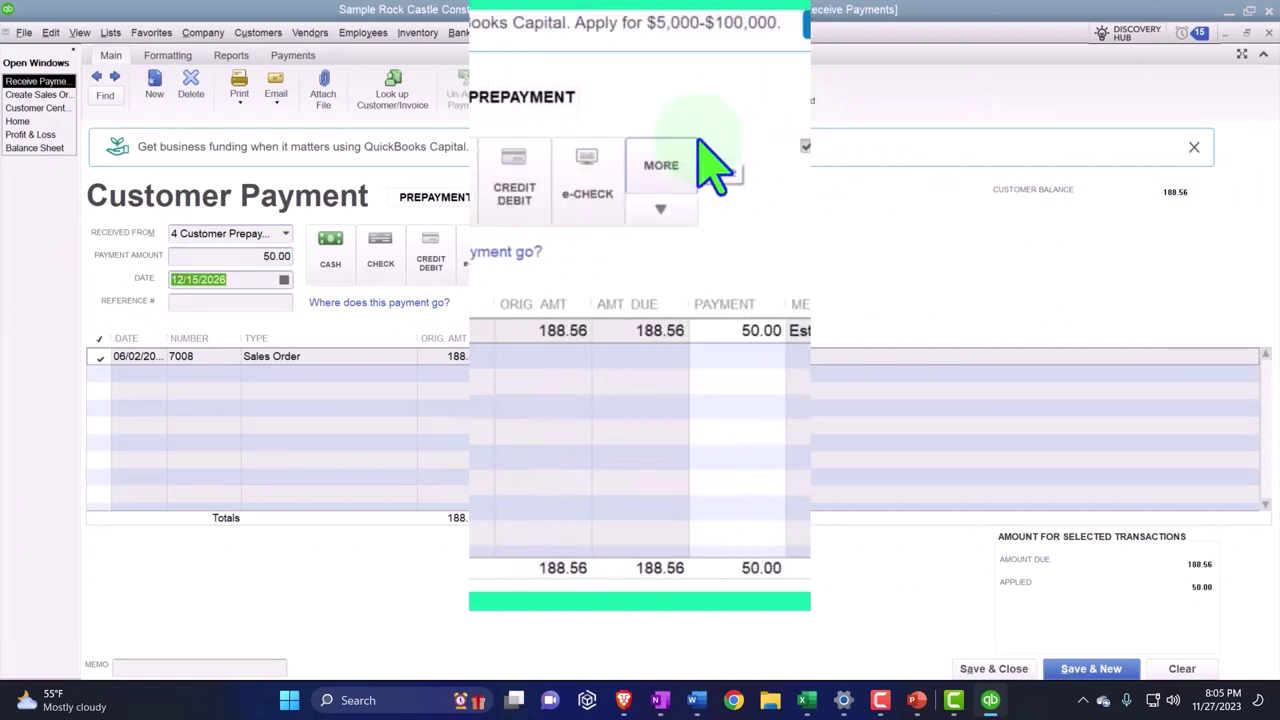
text(06)
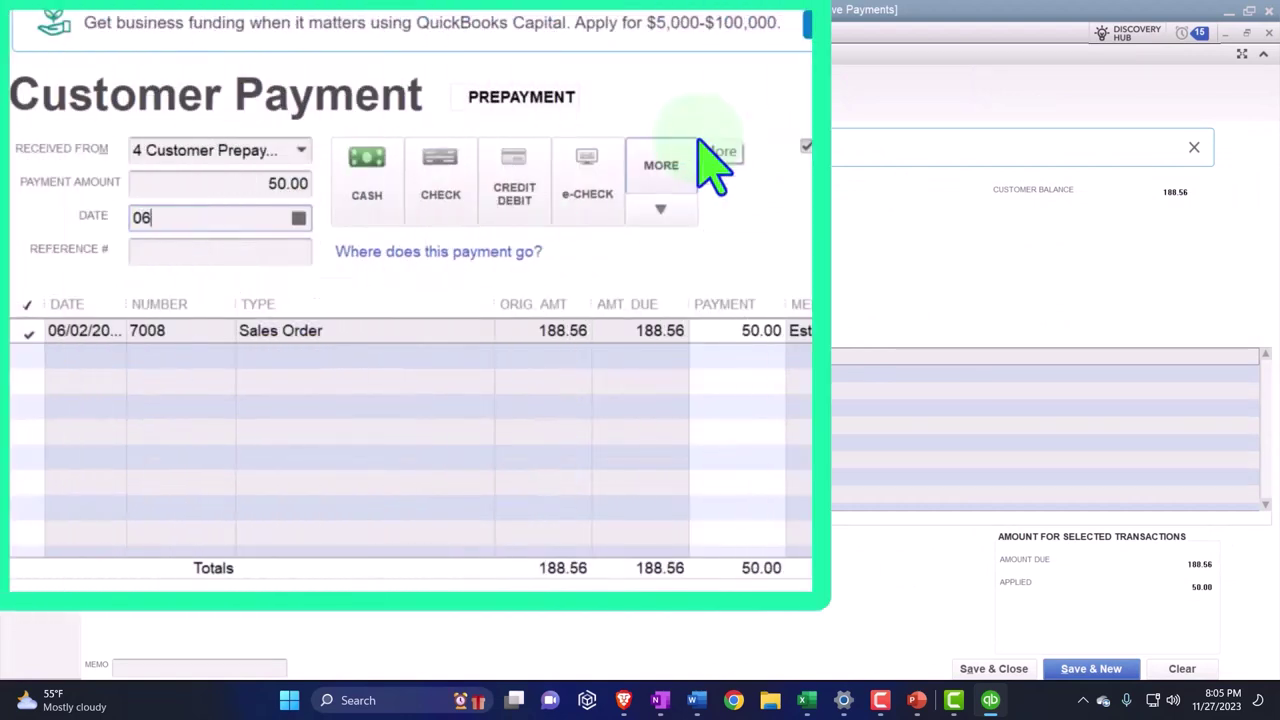
text(/03/2027)
key(Tab)
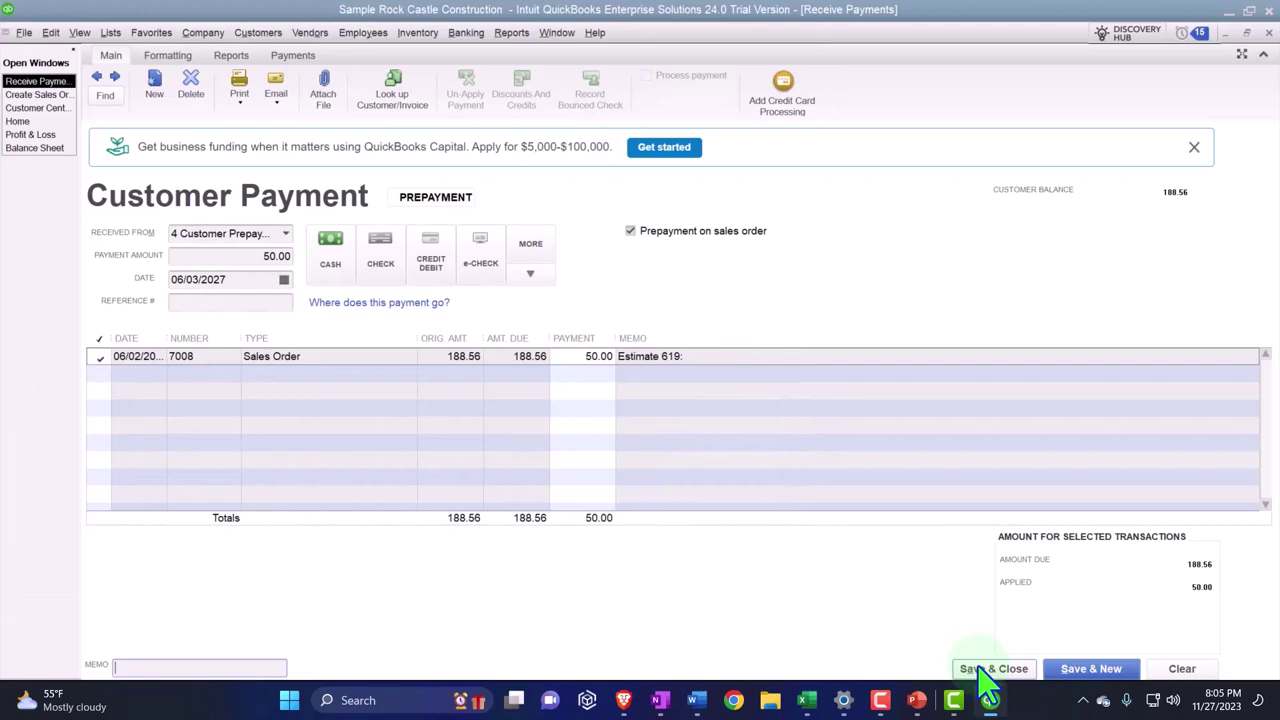
click(985, 668)
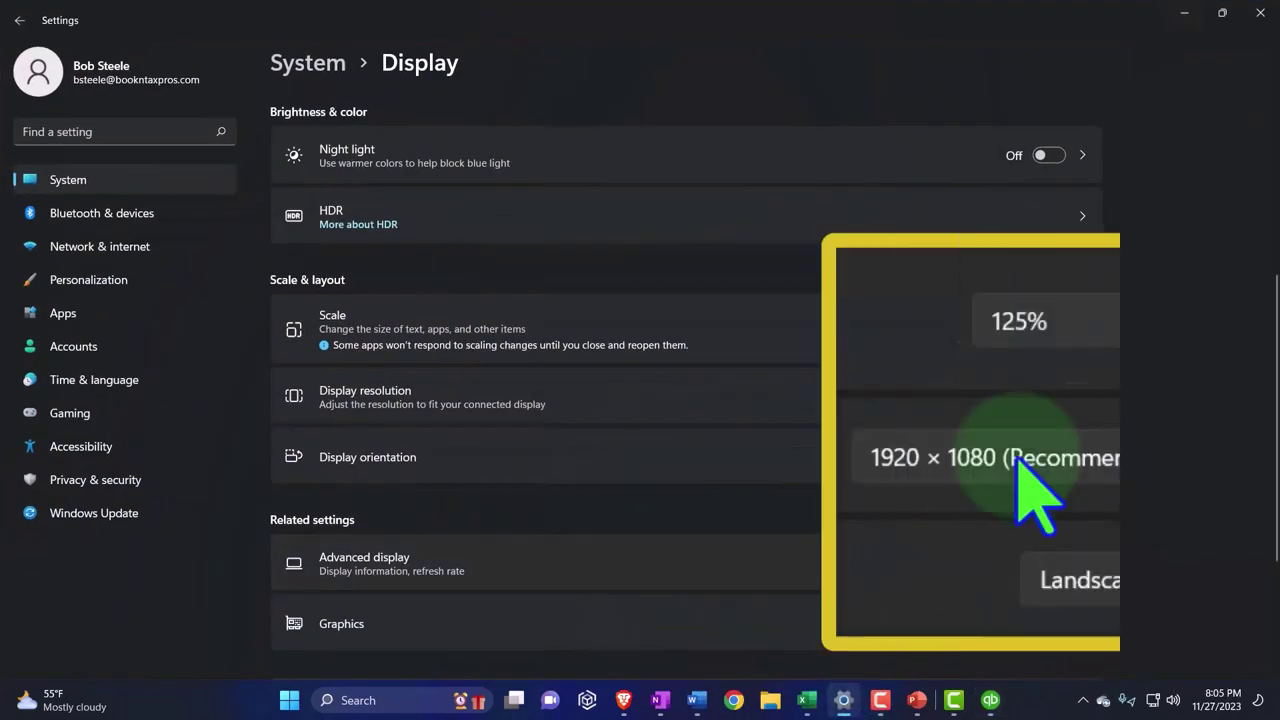
Step: Set the Windows display scale to 150% and return to QuickBooks
click(1010, 329)
click(1000, 356)
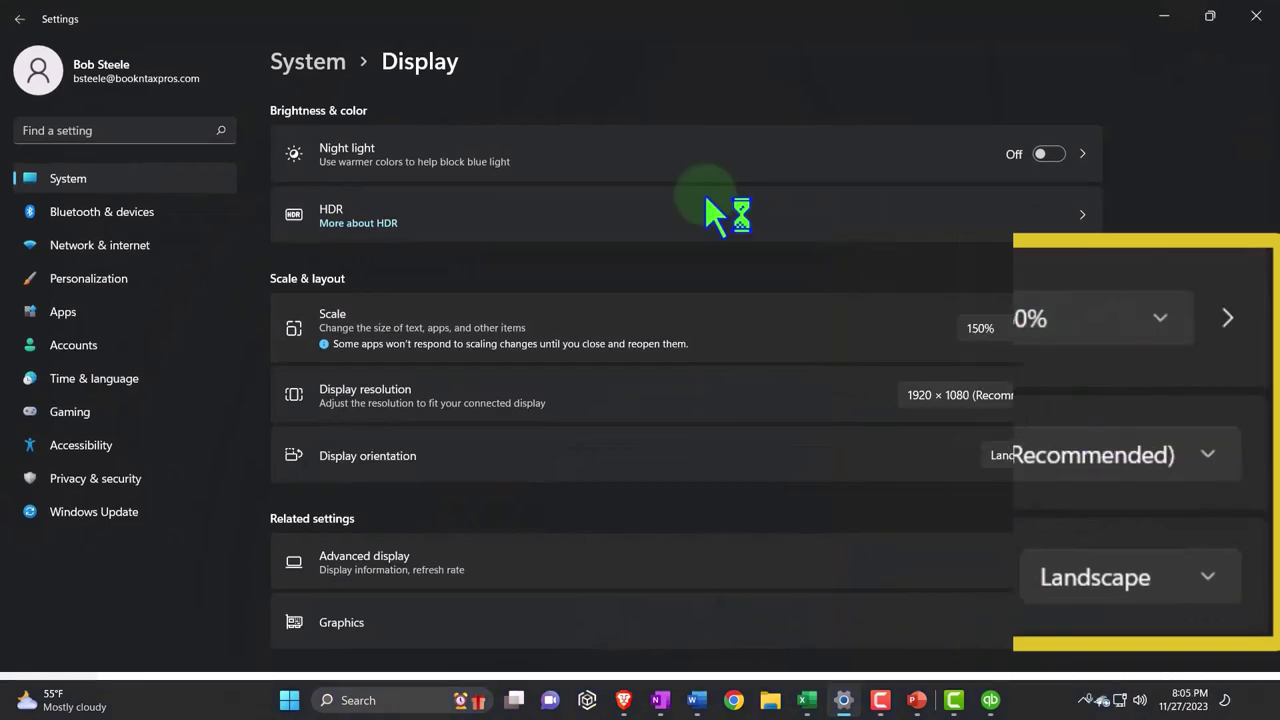
click(1164, 17)
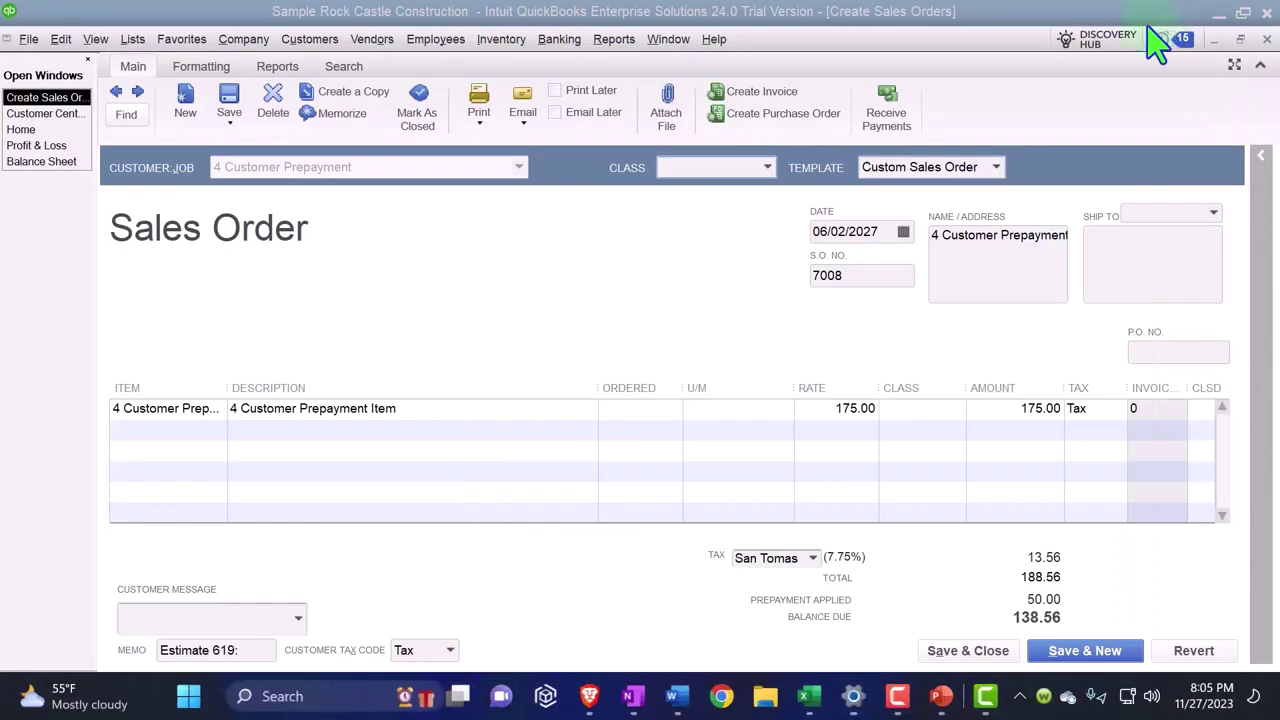
Step: Close sales order 7008 and open the customer's 50.00 payment from the transaction list
click(1266, 40)
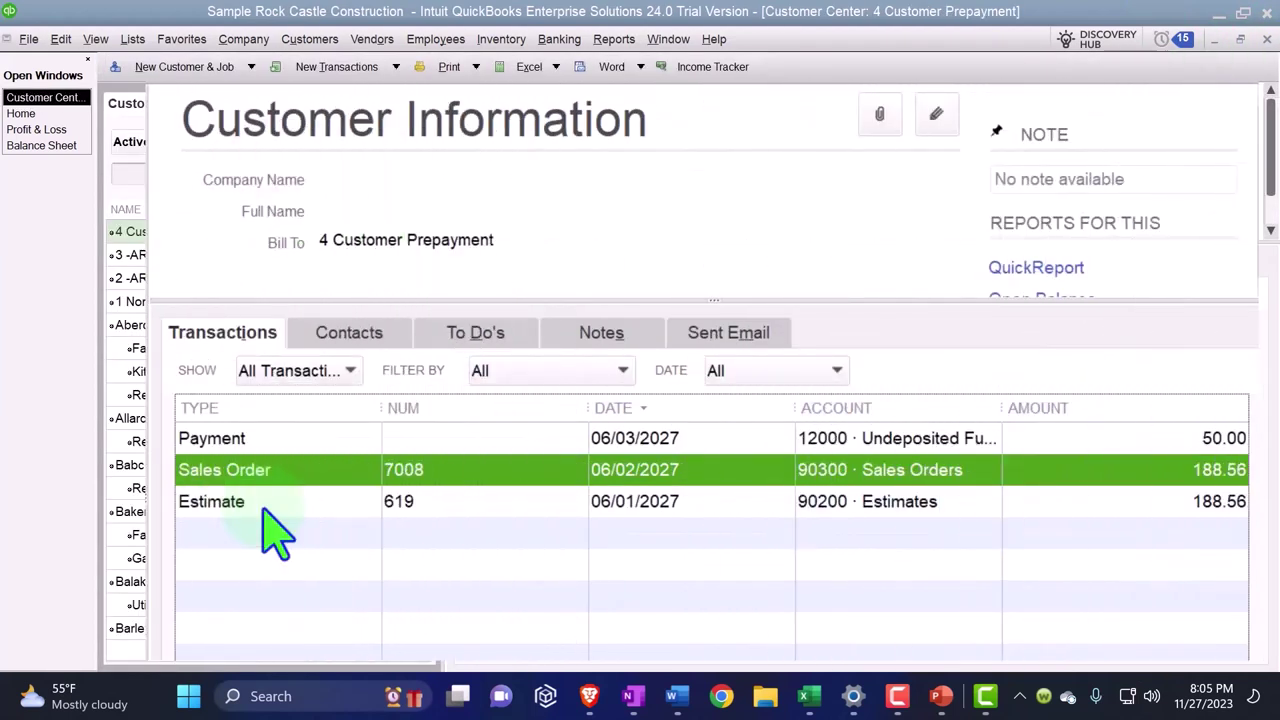
click(240, 438)
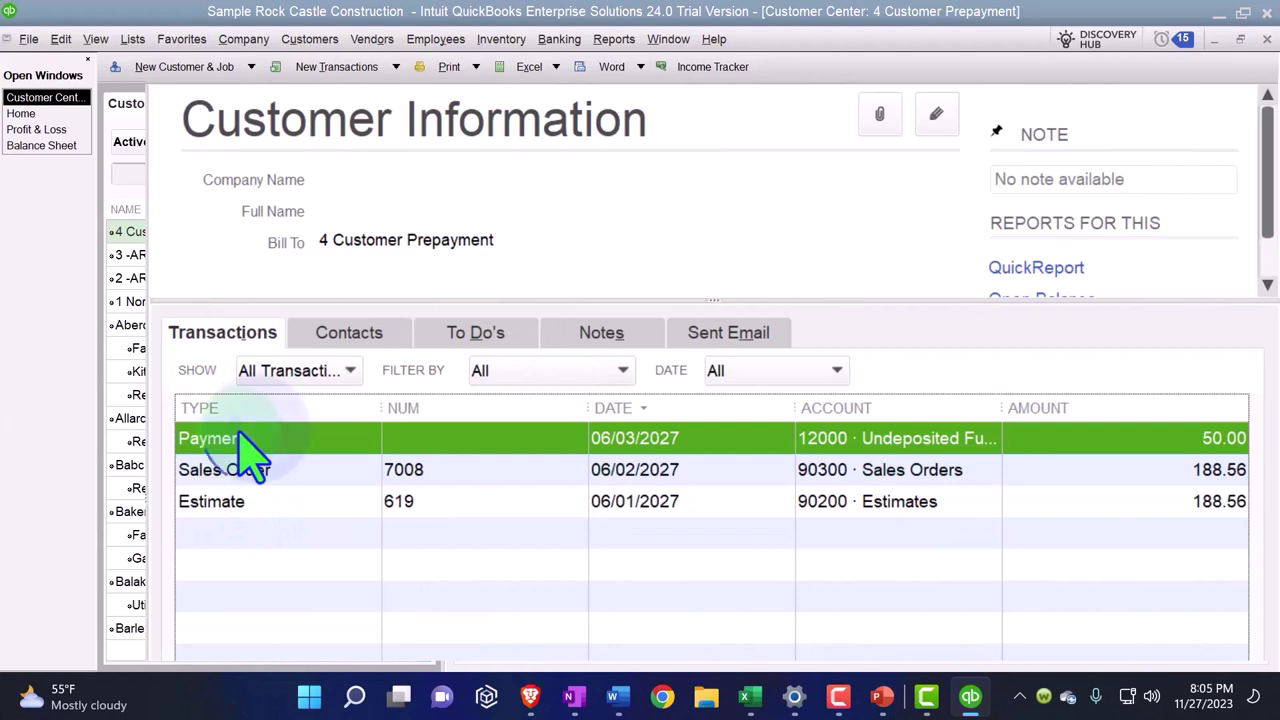
double_click(240, 440)
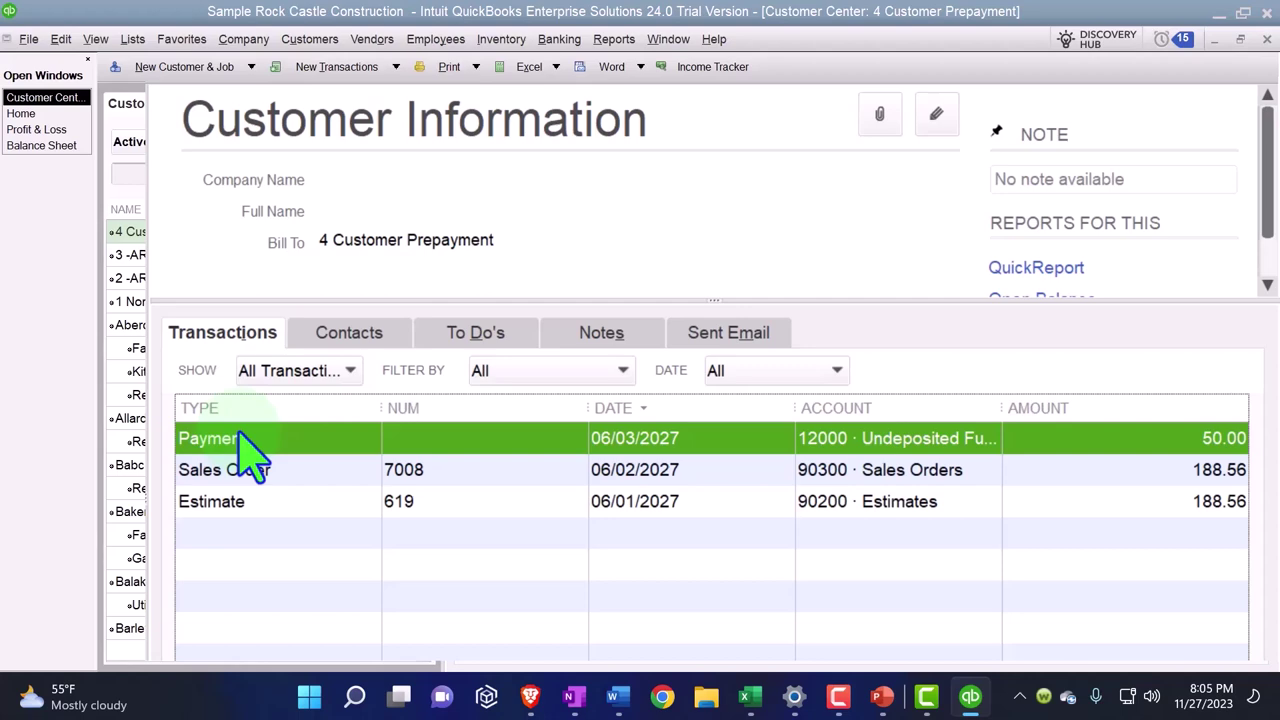
Step: QuickZoom into Undeposited Funds (3,055.68) on the Balance Sheet to see the 50.00 prepayment
click(62, 147)
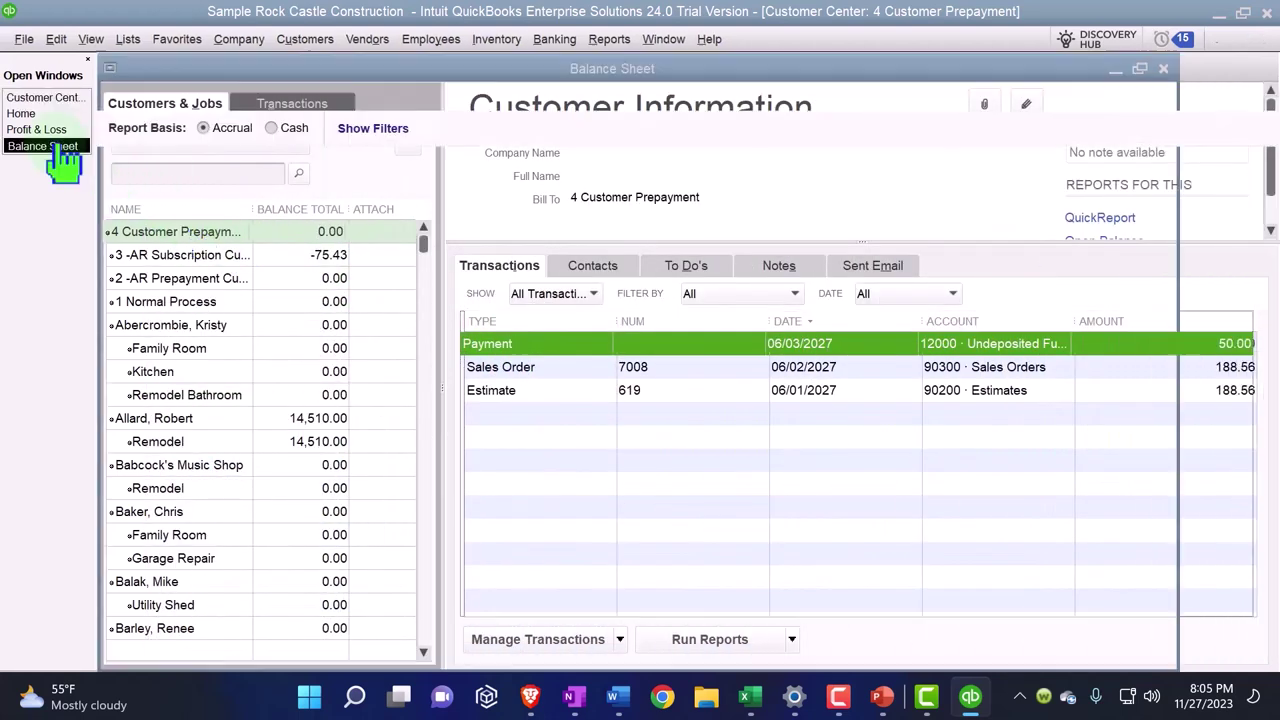
scroll(615, 455, down, 1)
double_click(960, 432)
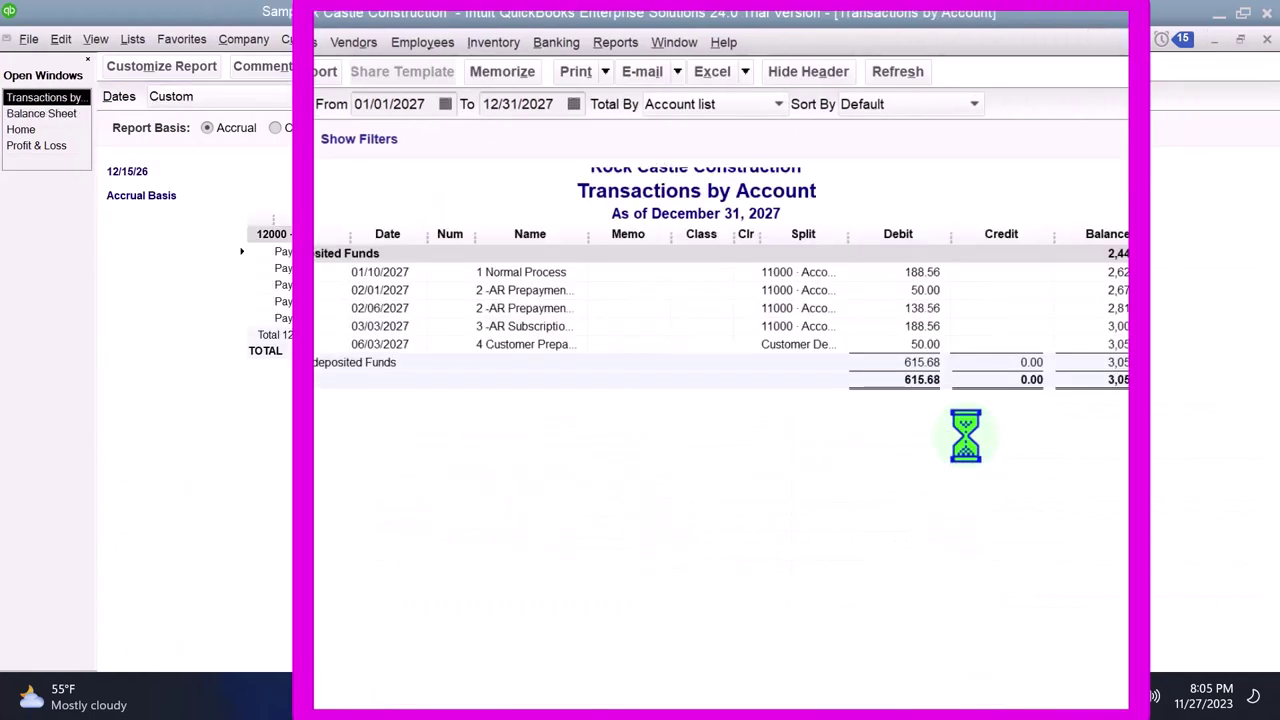
click(925, 350)
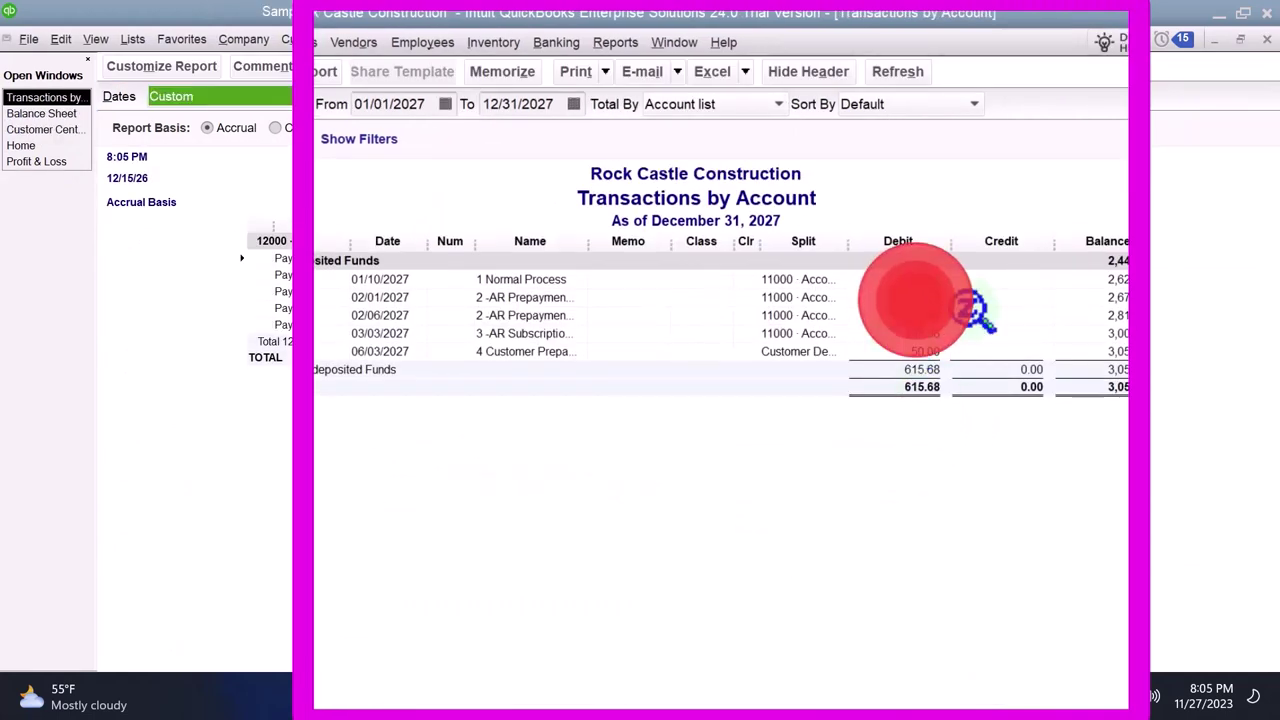
click(1265, 42)
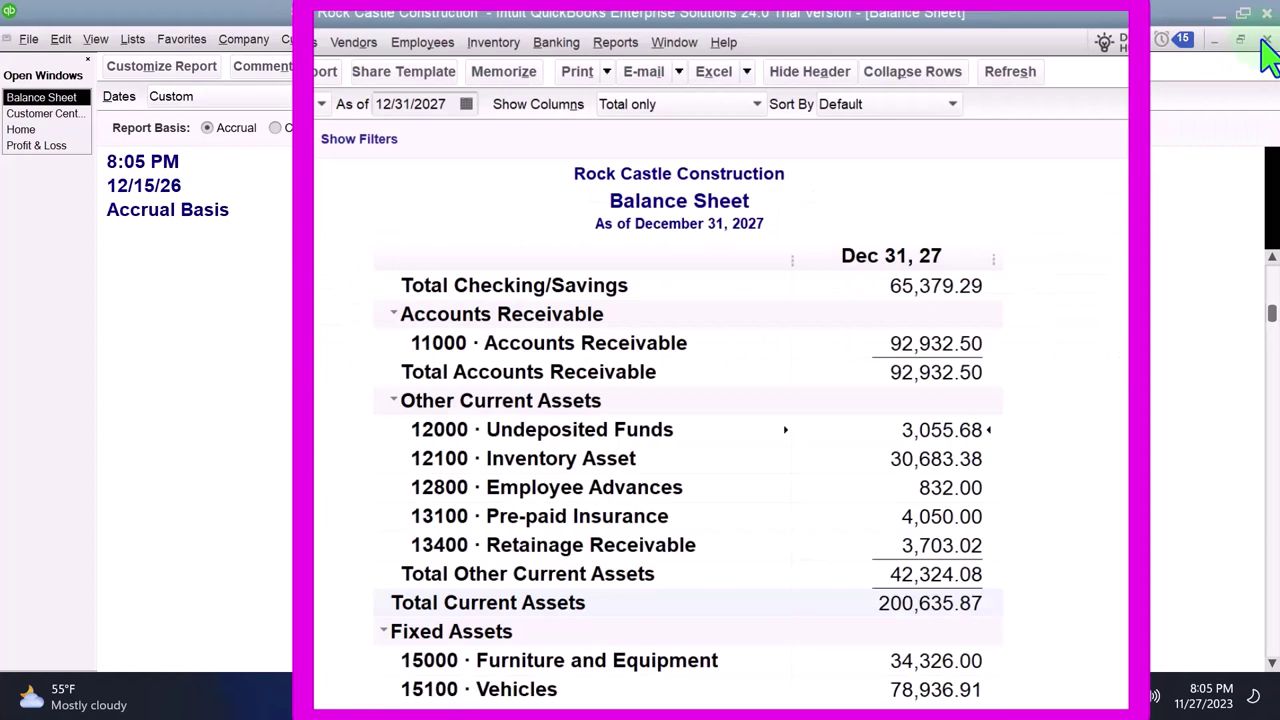
scroll(1122, 462, down, 5)
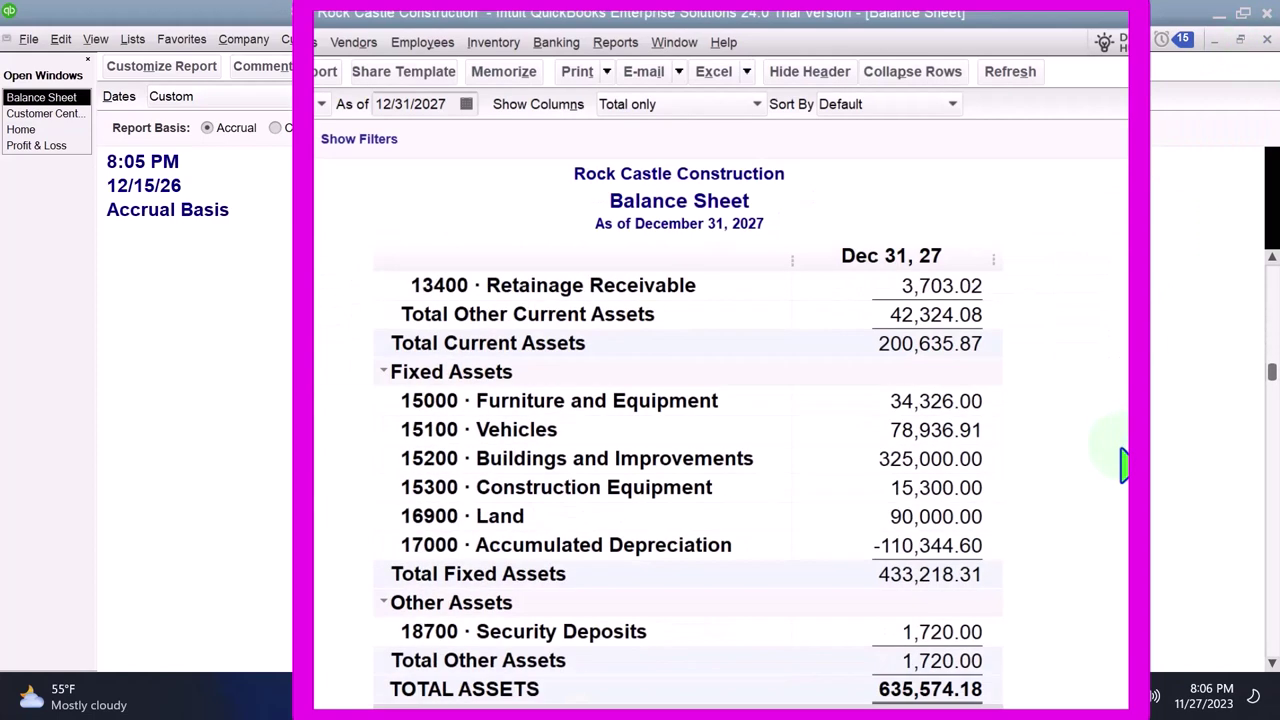
scroll(1122, 462, up, 4)
scroll(1122, 462, up, 3)
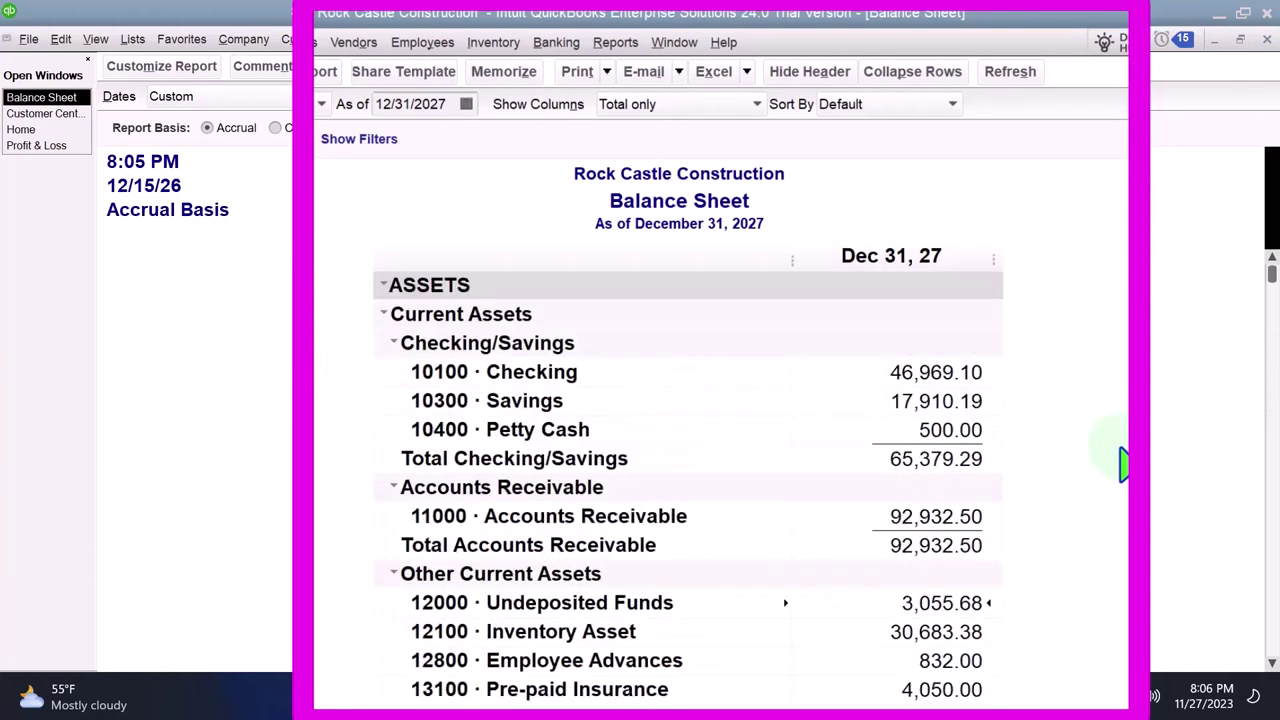
double_click(940, 518)
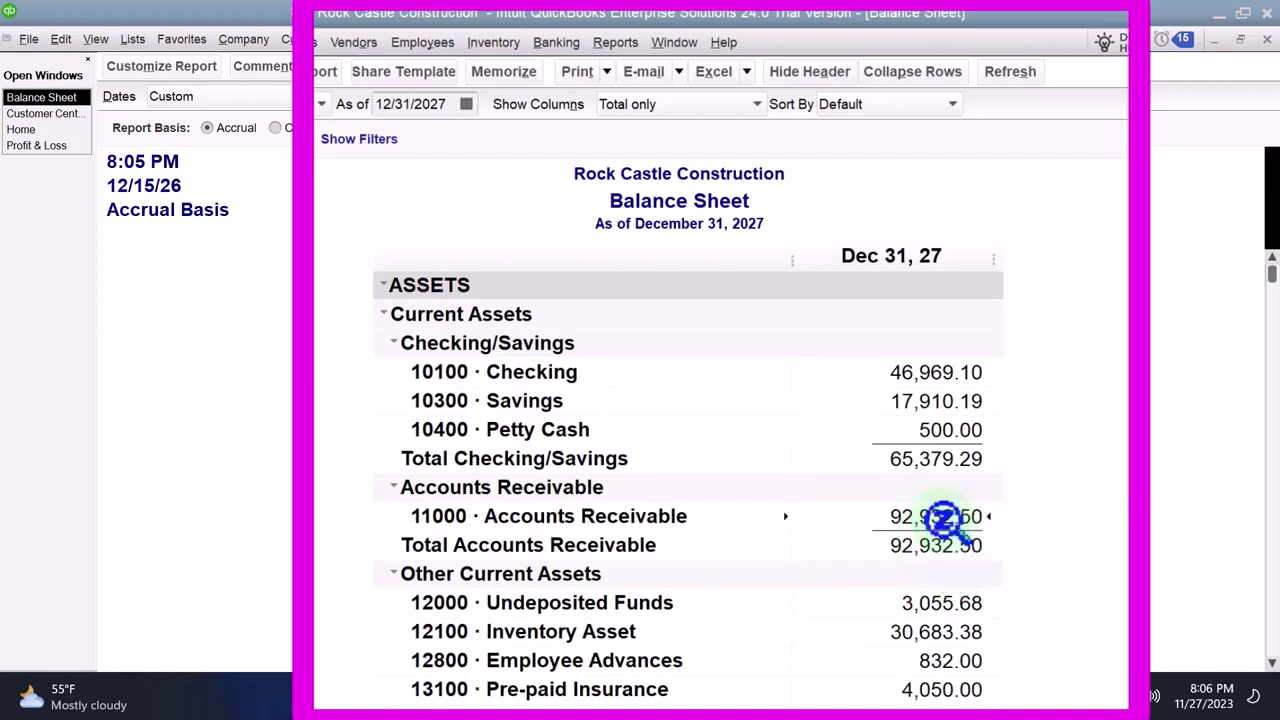
scroll(940, 518, down, 8)
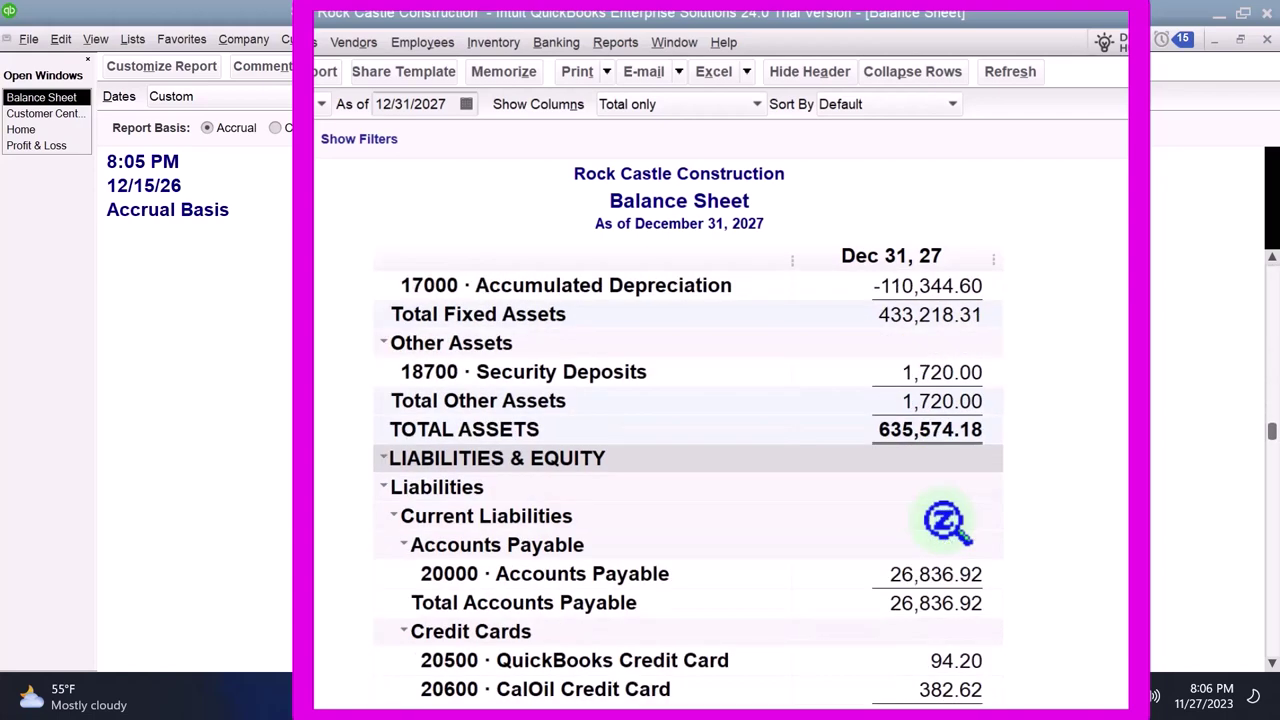
scroll(945, 520, down, 2)
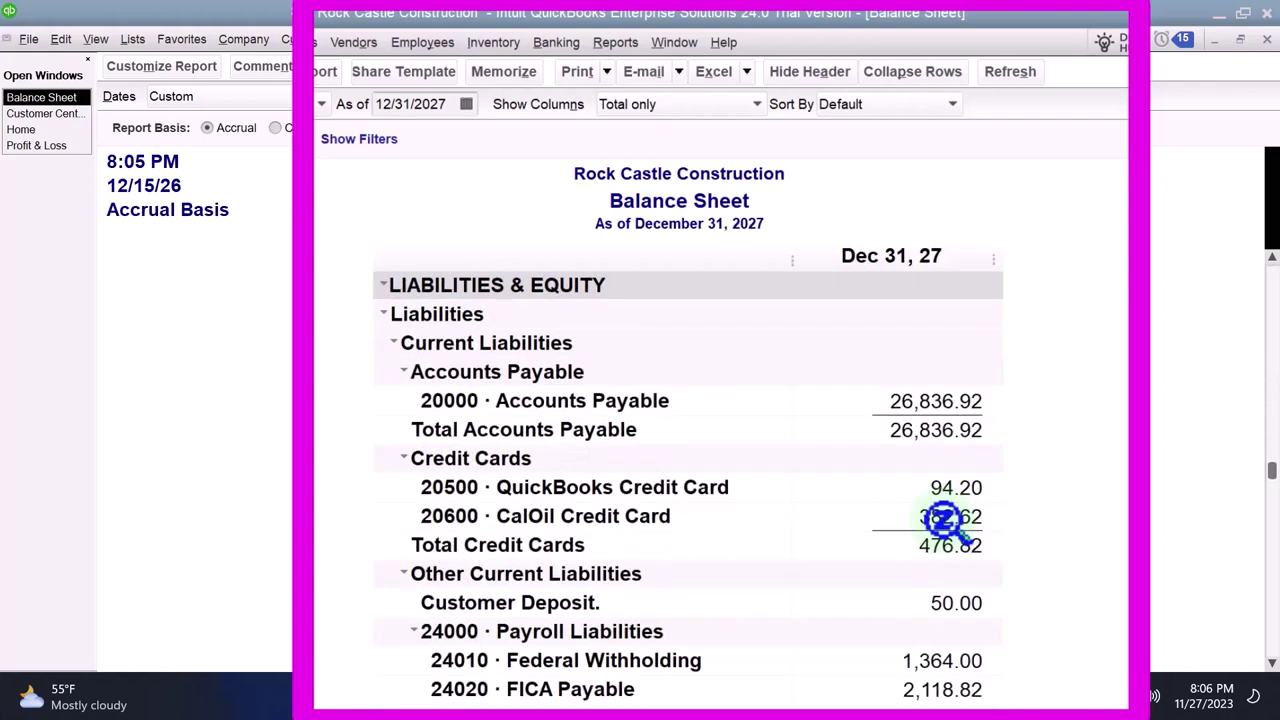
scroll(945, 518, down, 1)
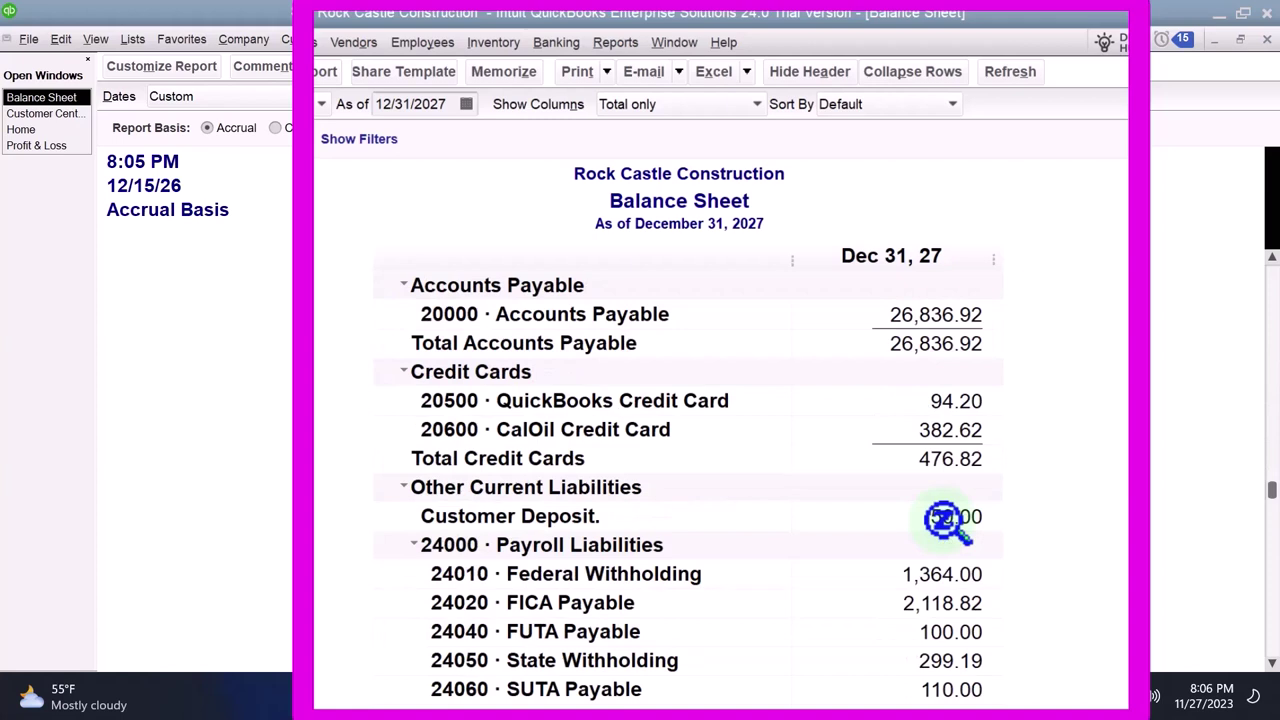
click(945, 518)
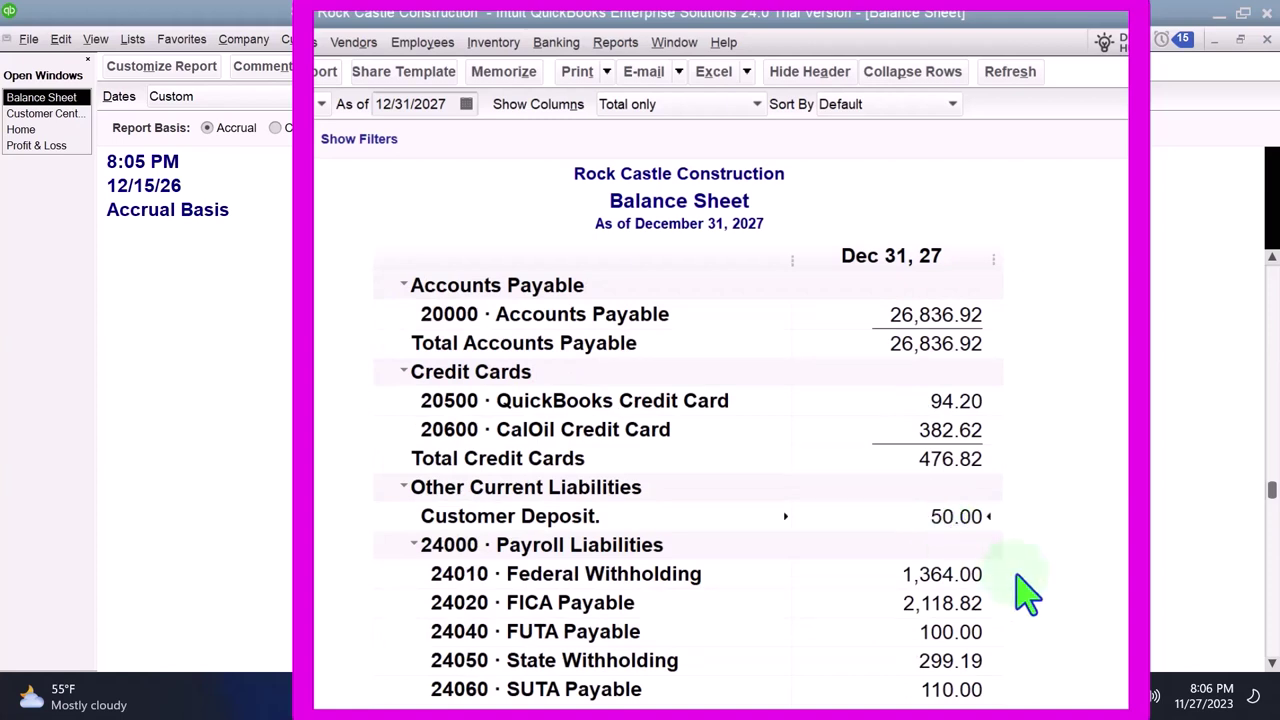
scroll(1027, 595, down, 1)
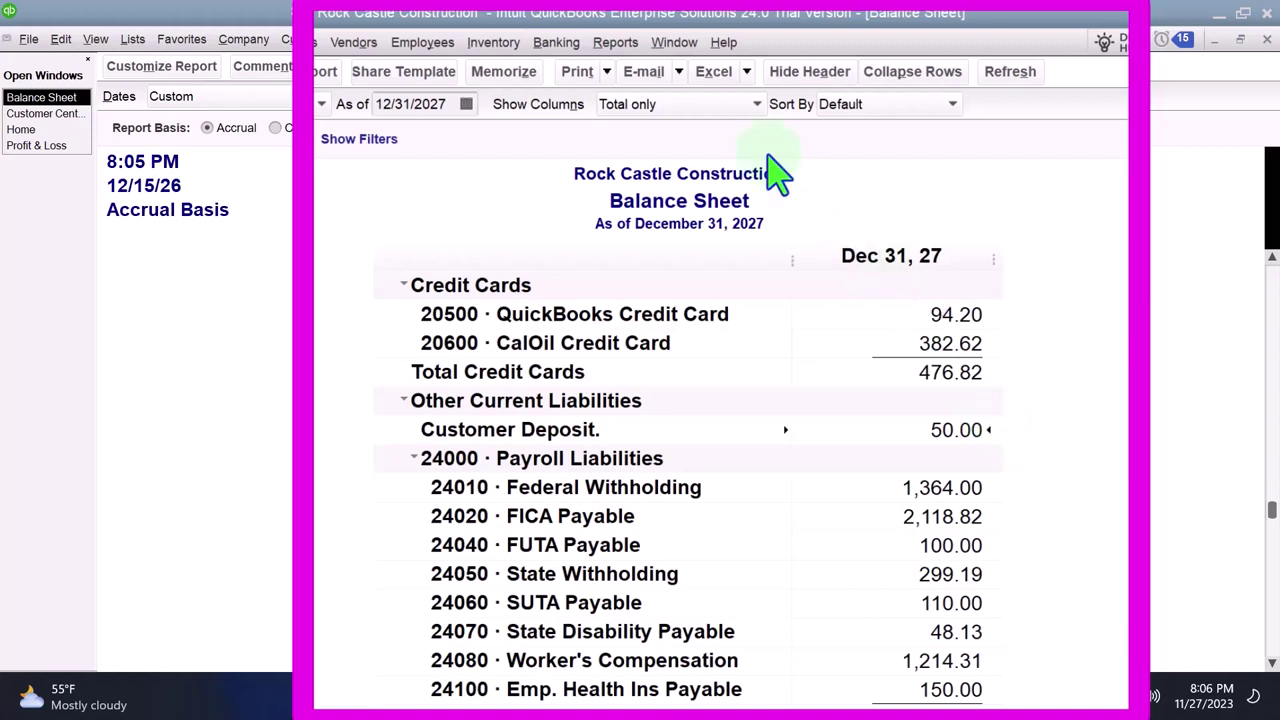
Step: Run the Customers & Receivables Customer Balance Detail report and select the first payment line
click(615, 45)
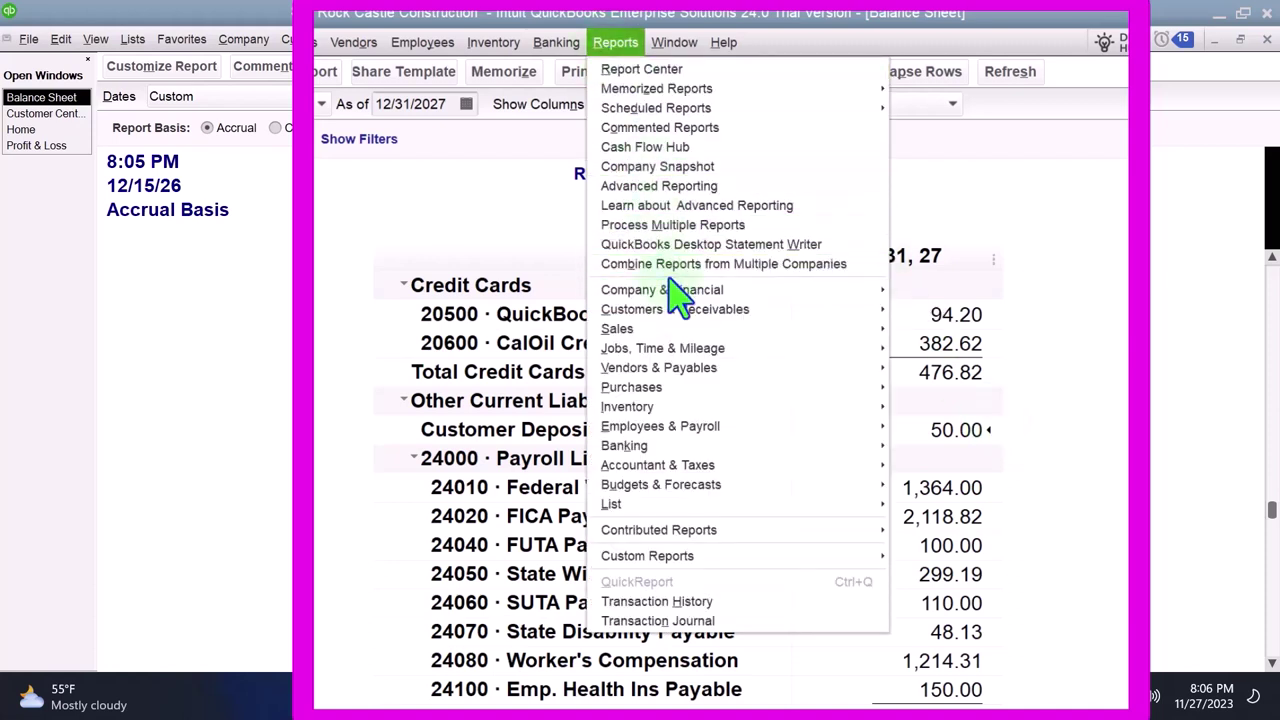
mouse_move(678, 296)
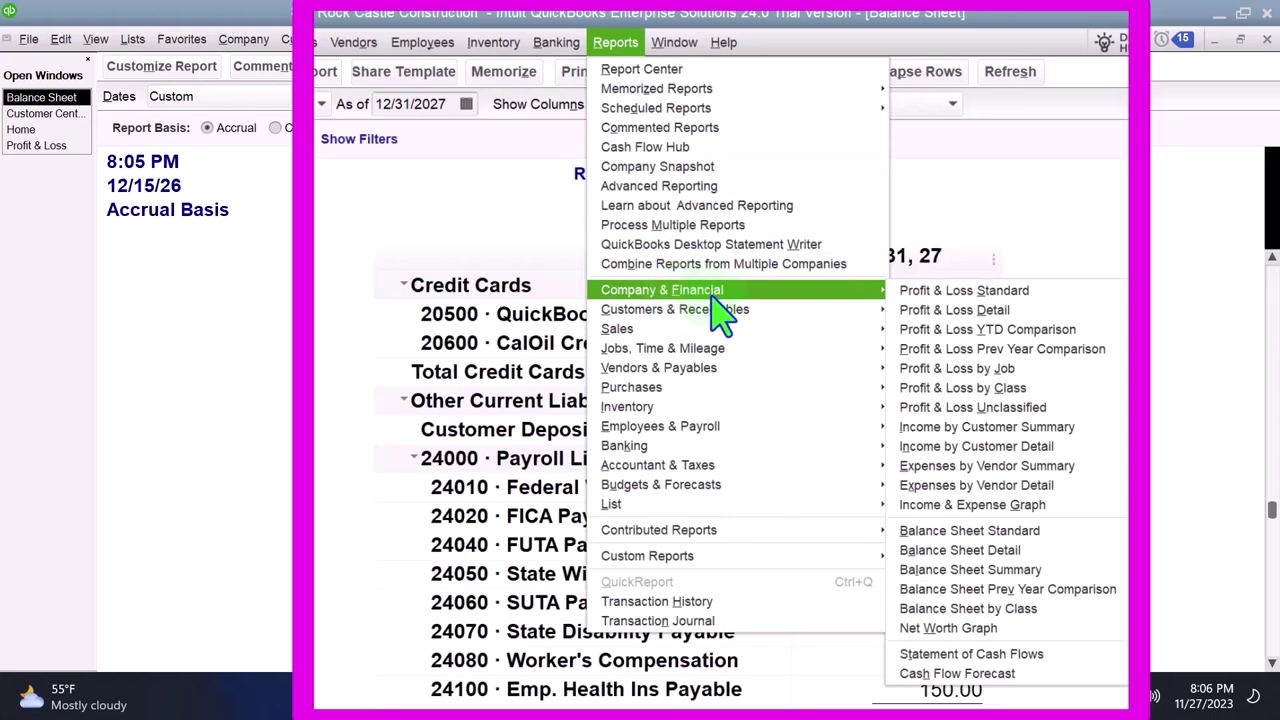
mouse_move(725, 312)
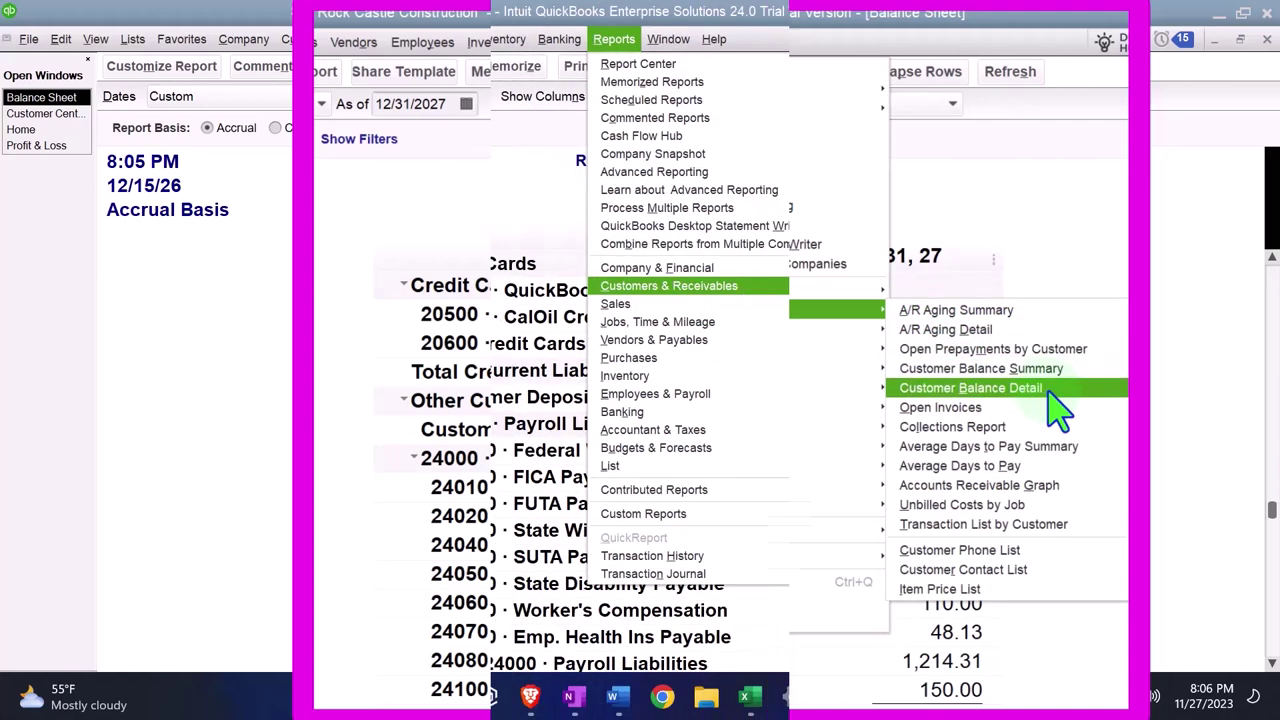
click(1018, 362)
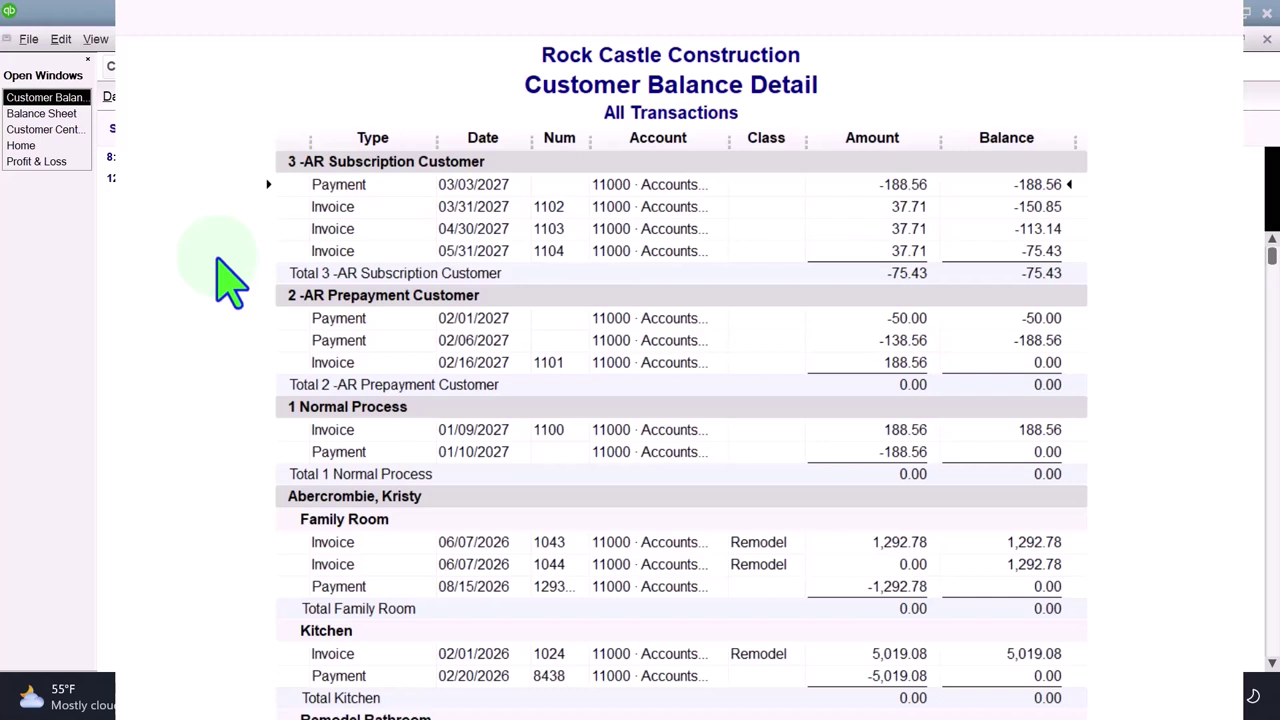
click(705, 184)
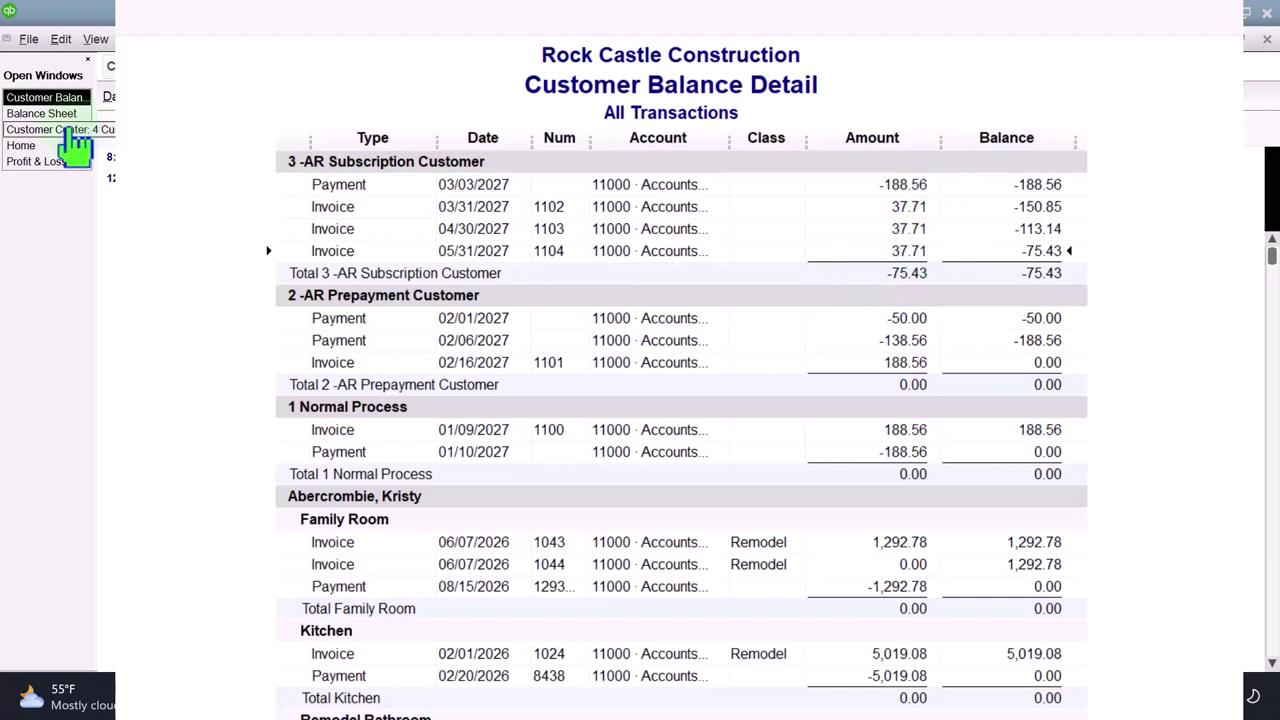
Step: Return to the Balance Sheet and find the 50.00 Customer Deposit under Other Current Liabilities
click(45, 114)
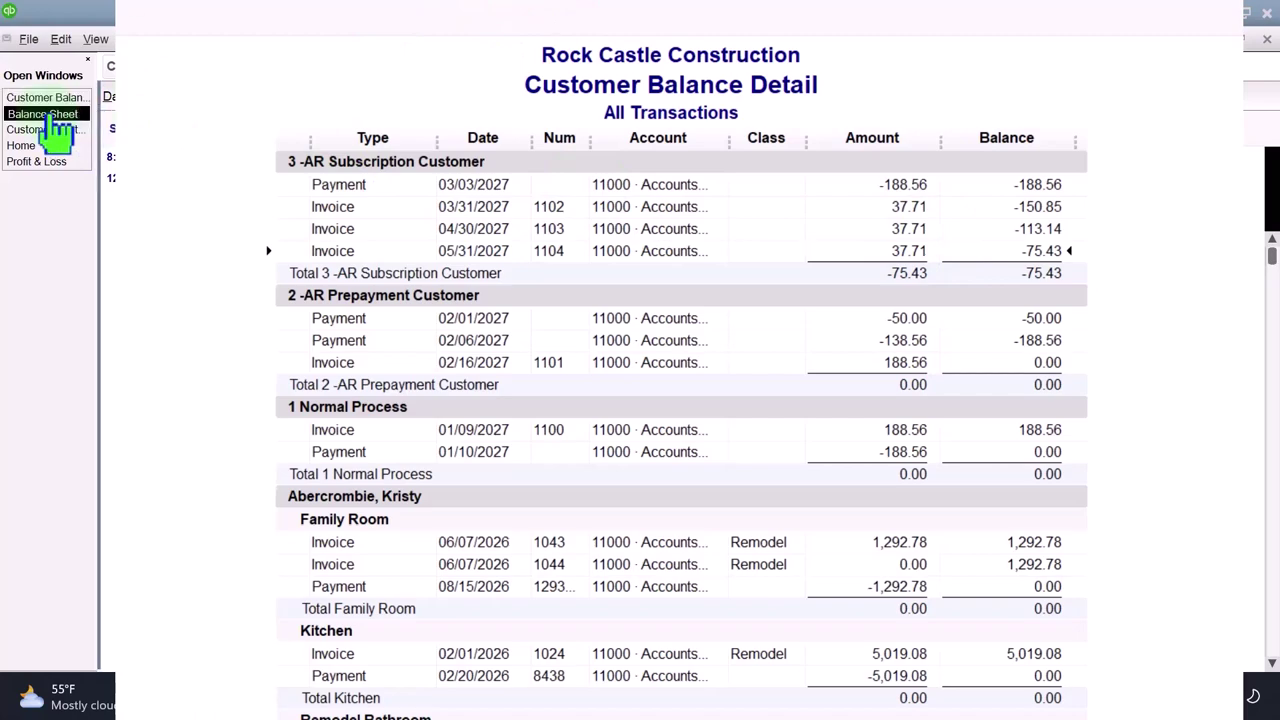
scroll(485, 595, down, 7)
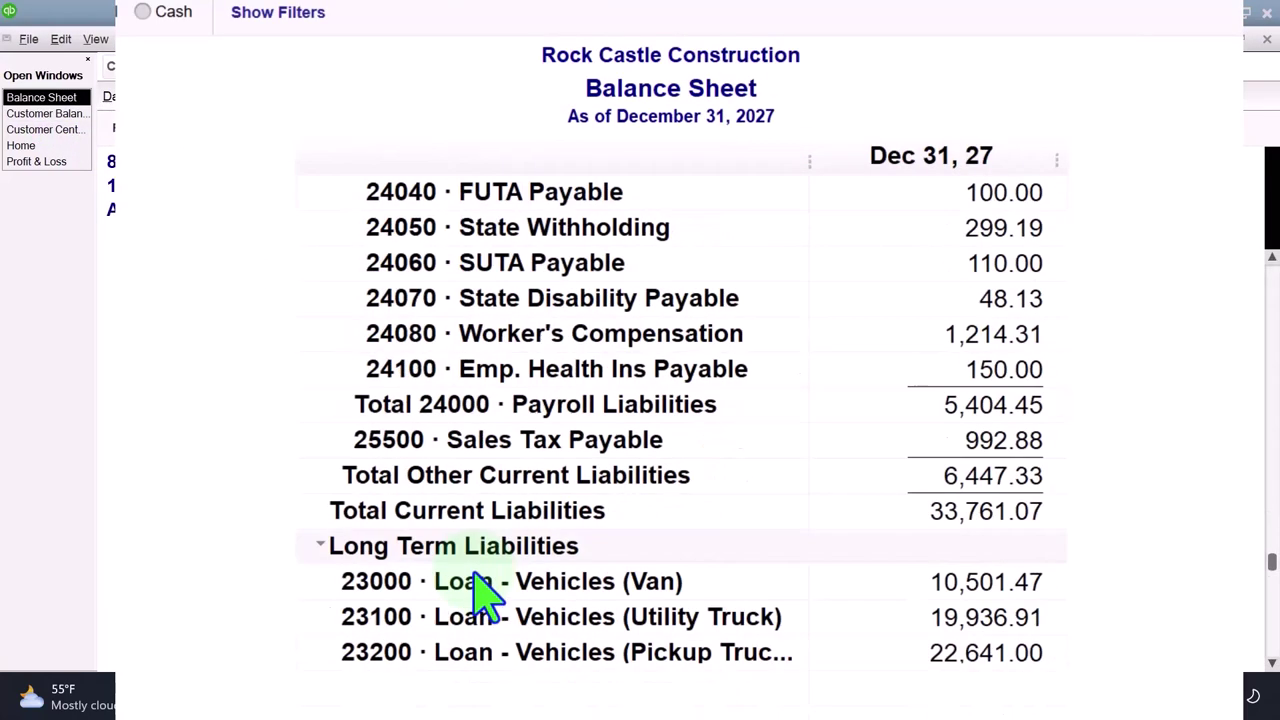
scroll(485, 595, up, 2)
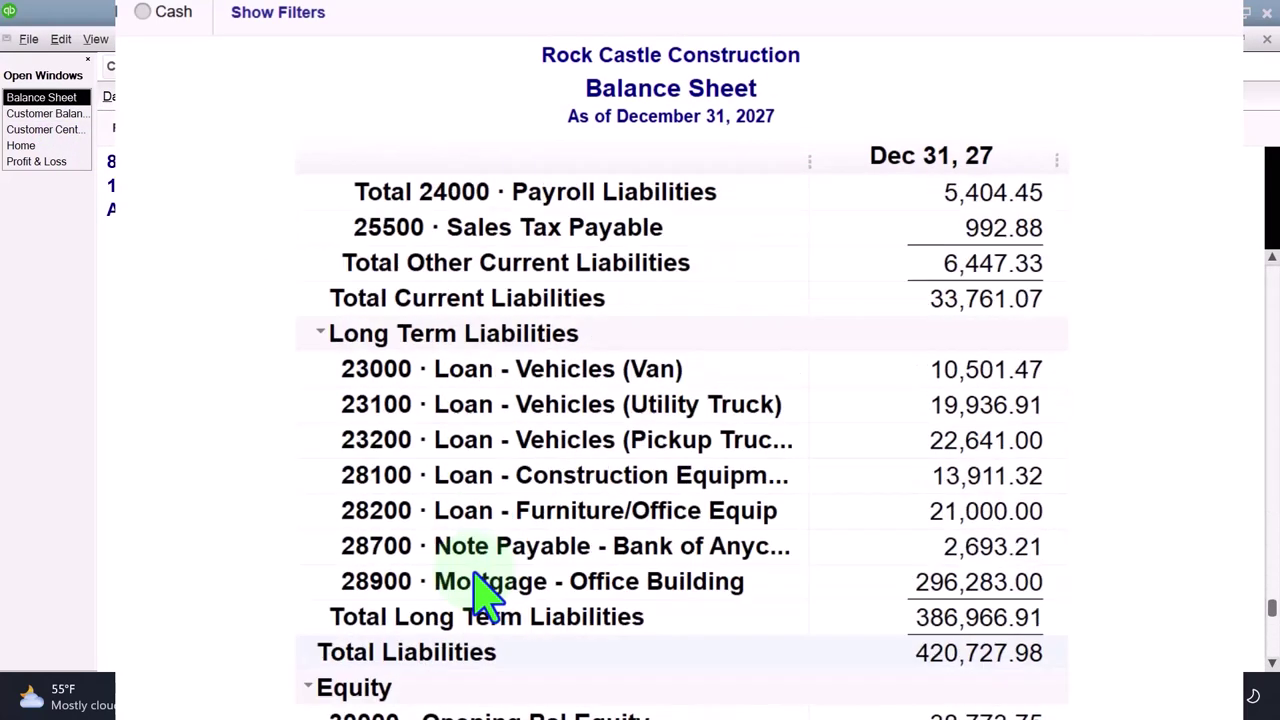
scroll(485, 595, up, 4)
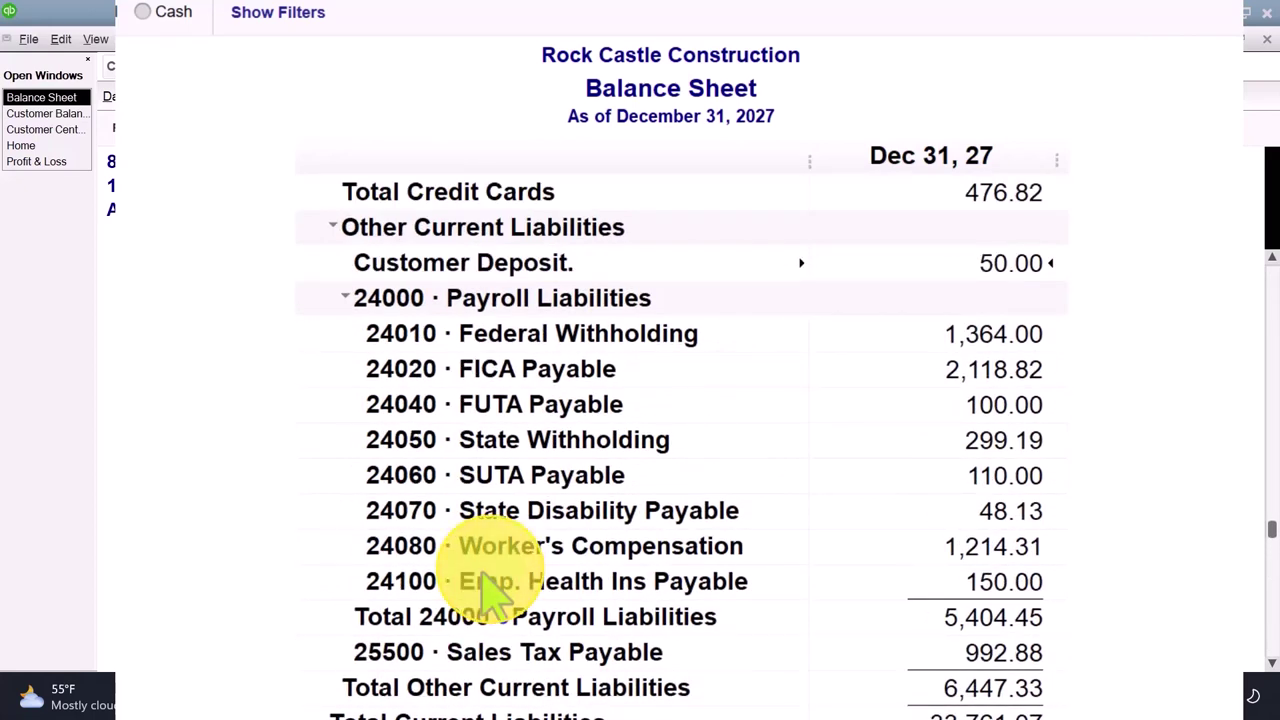
scroll(480, 574, up, 1)
scroll(488, 585, up, 1)
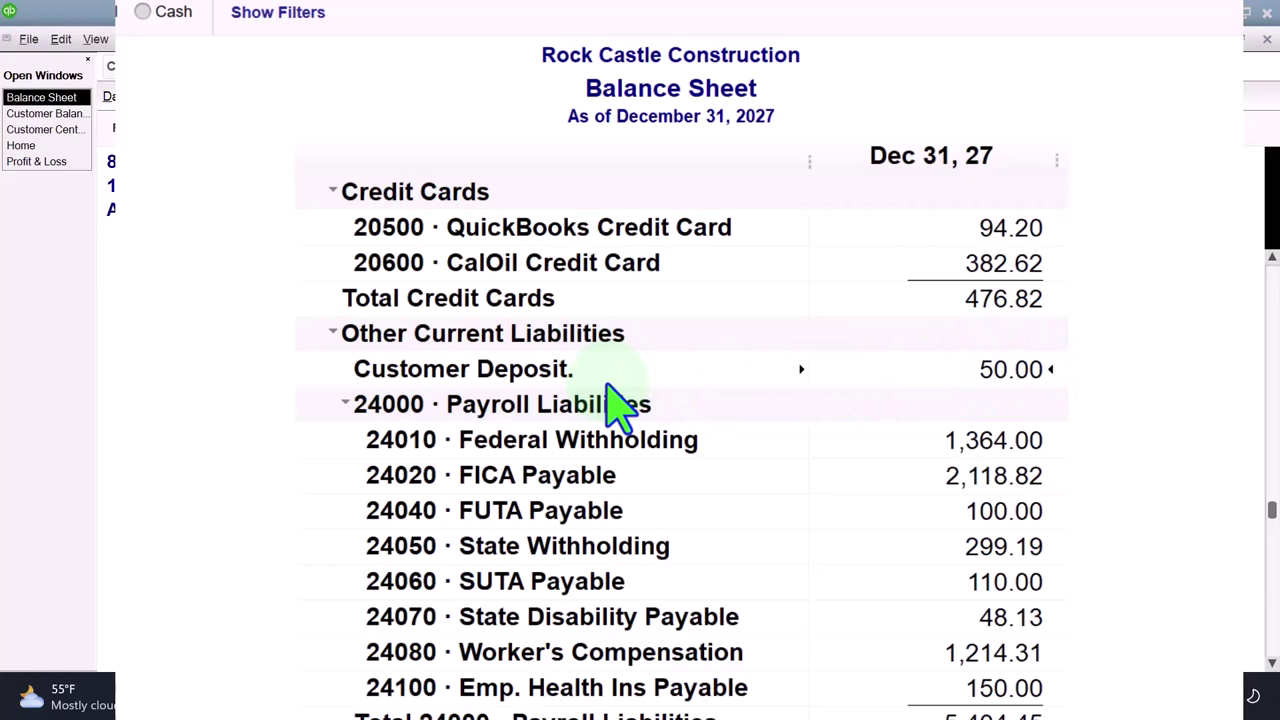
Step: Run the Open Prepayments by Customer report showing 50.00 open from sales order 7008
click(612, 42)
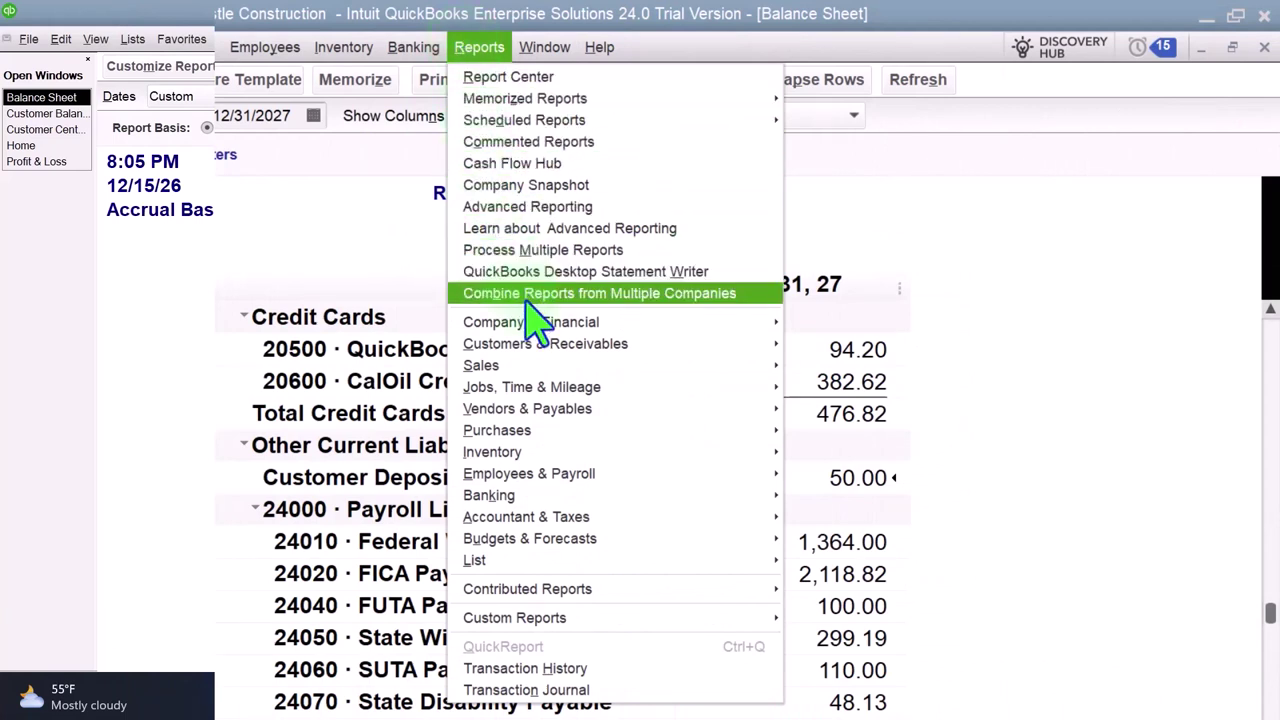
mouse_move(674, 343)
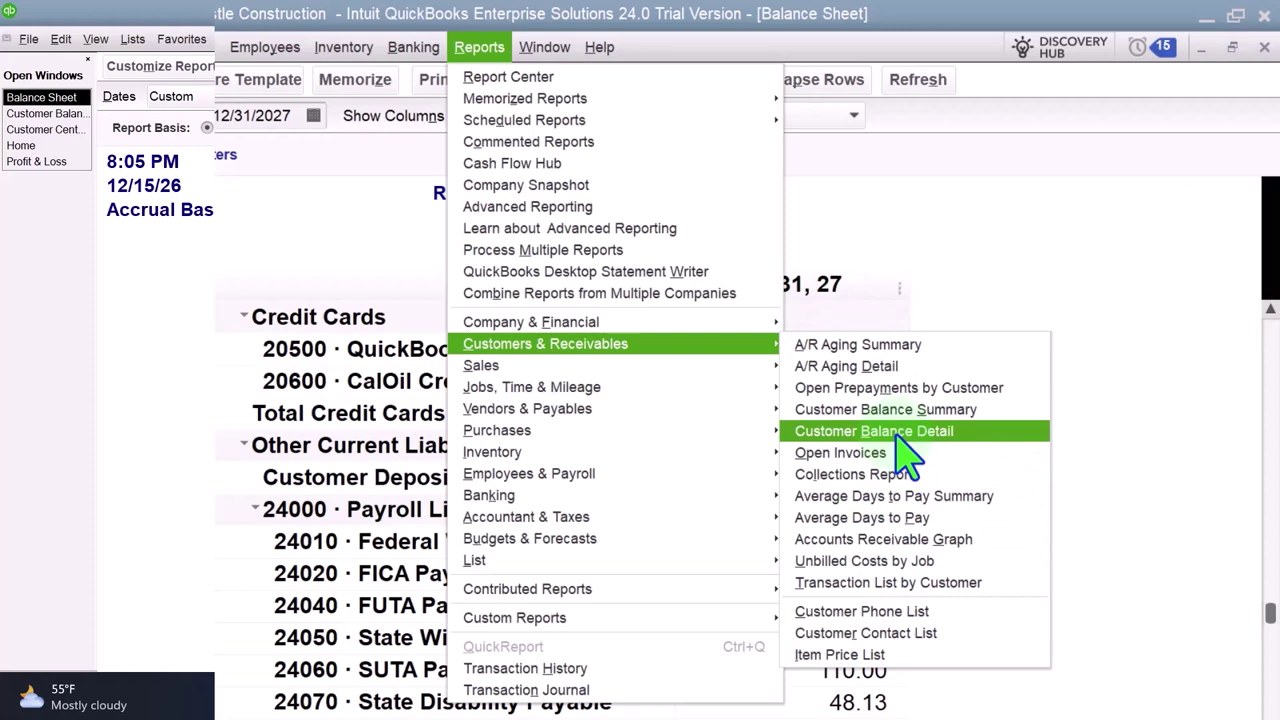
click(918, 412)
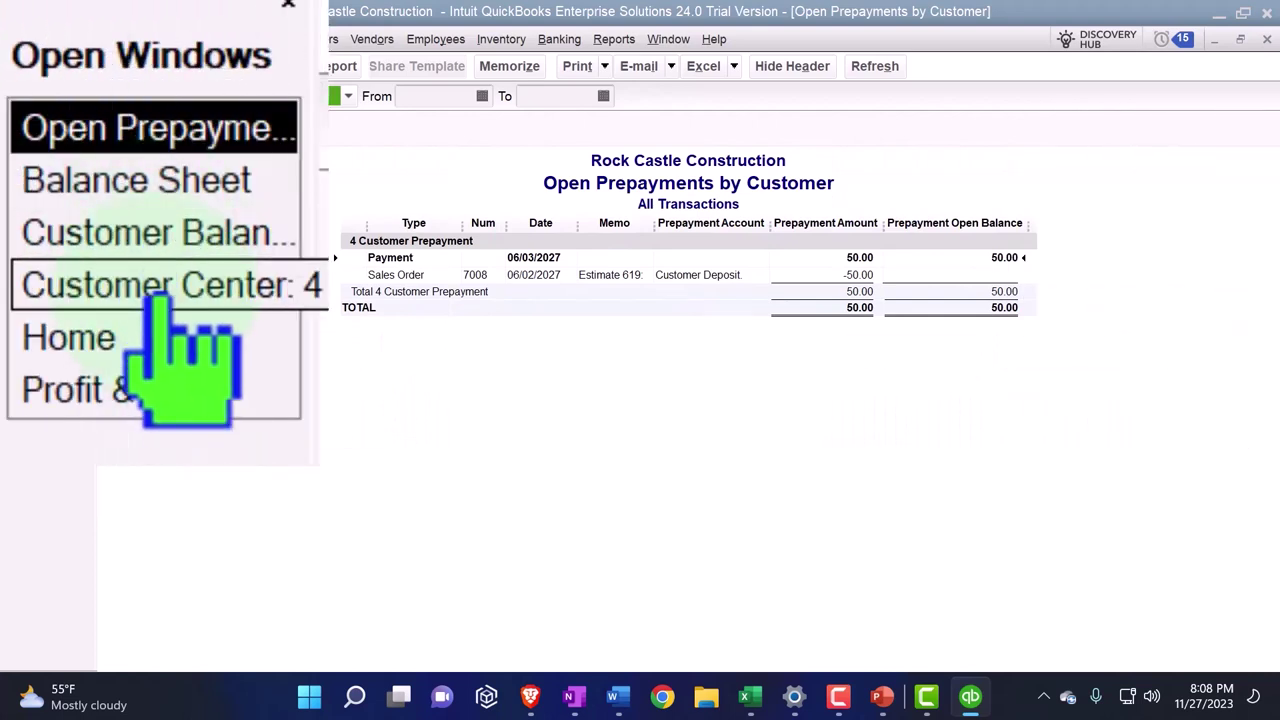
click(162, 290)
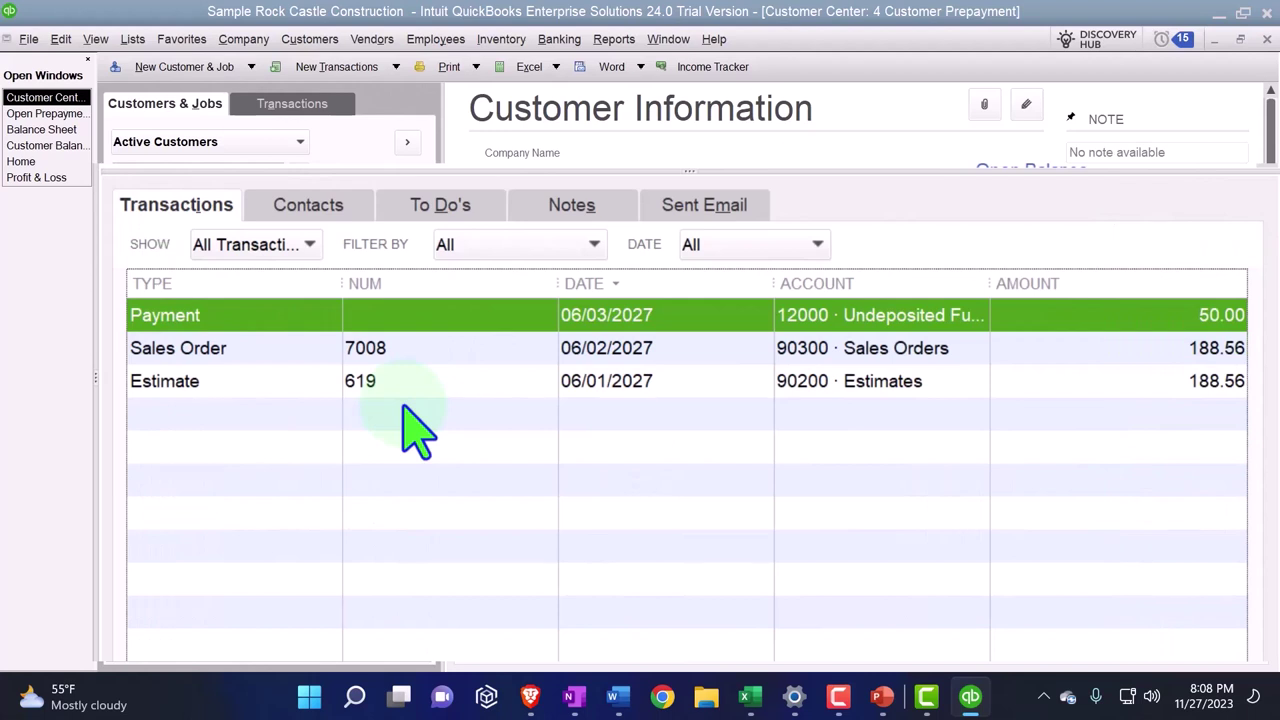
click(390, 385)
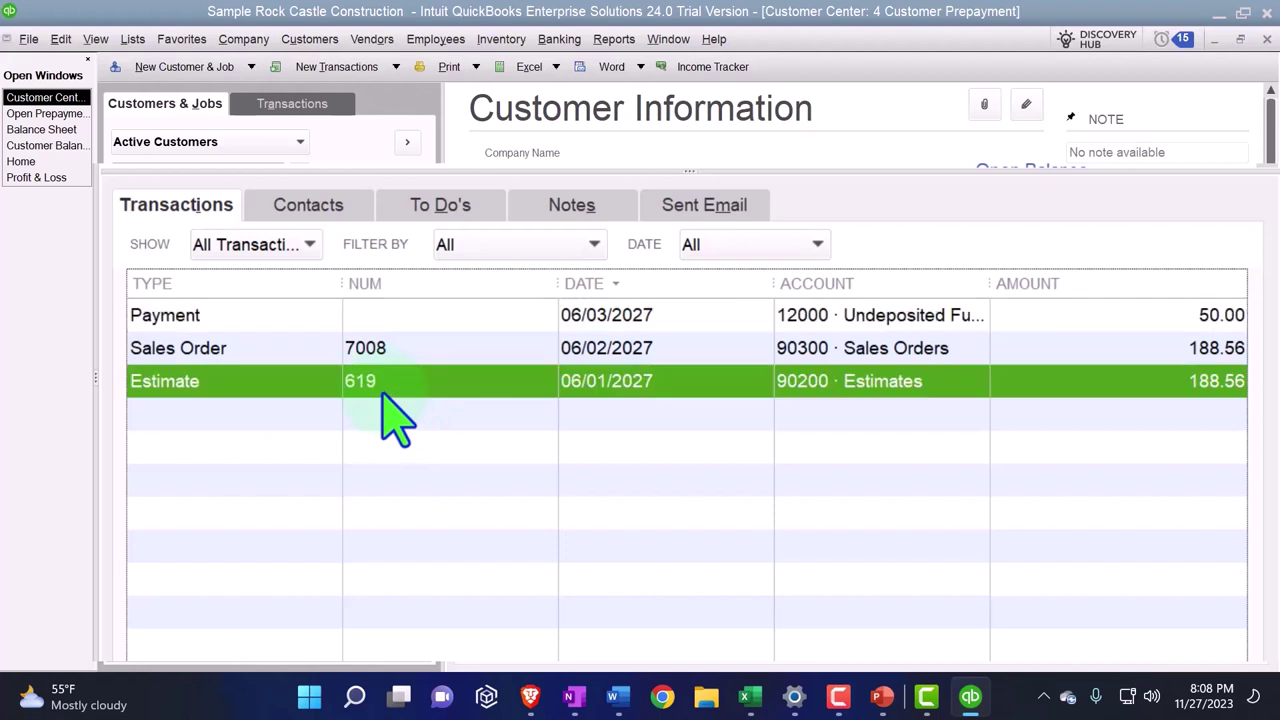
click(380, 350)
click(390, 315)
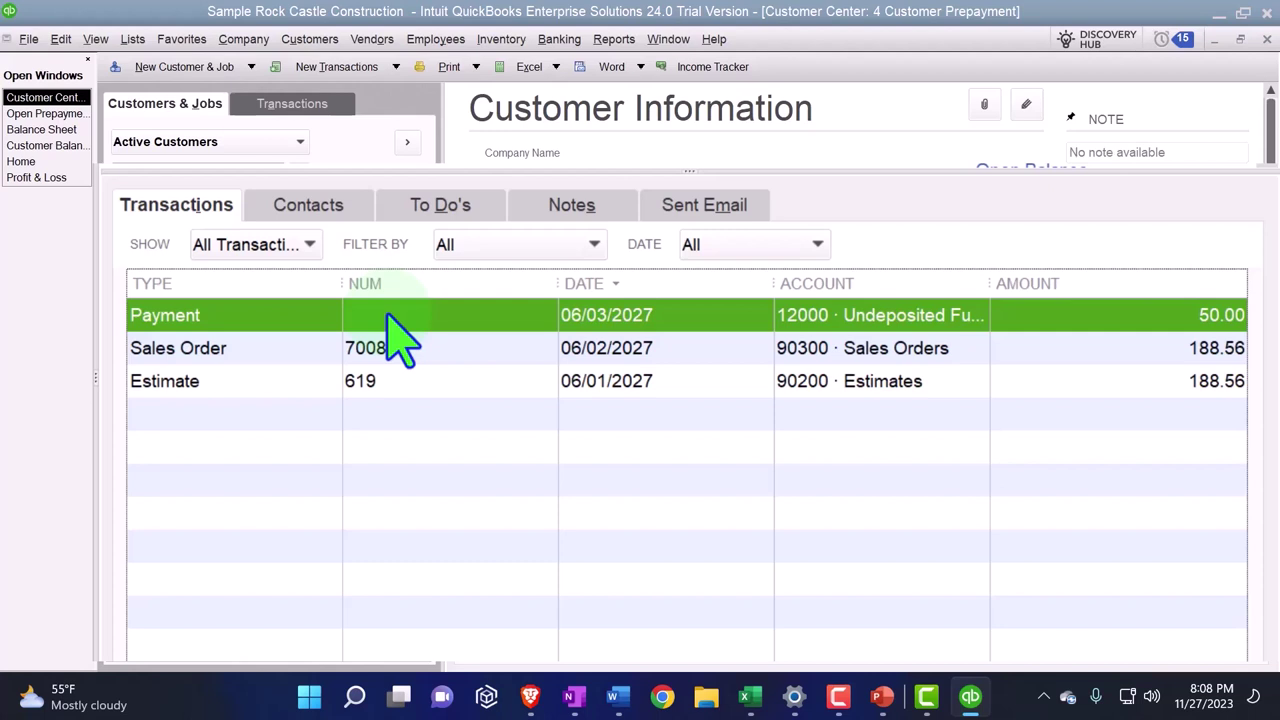
click(390, 316)
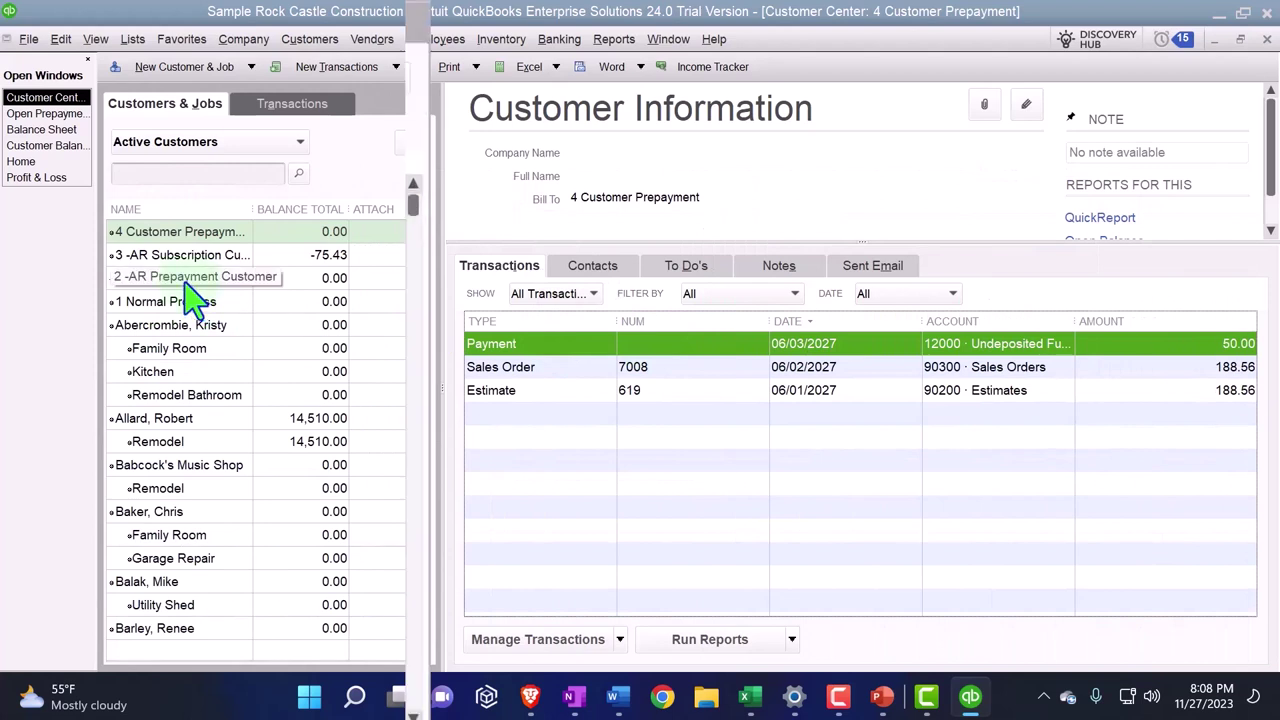
click(185, 279)
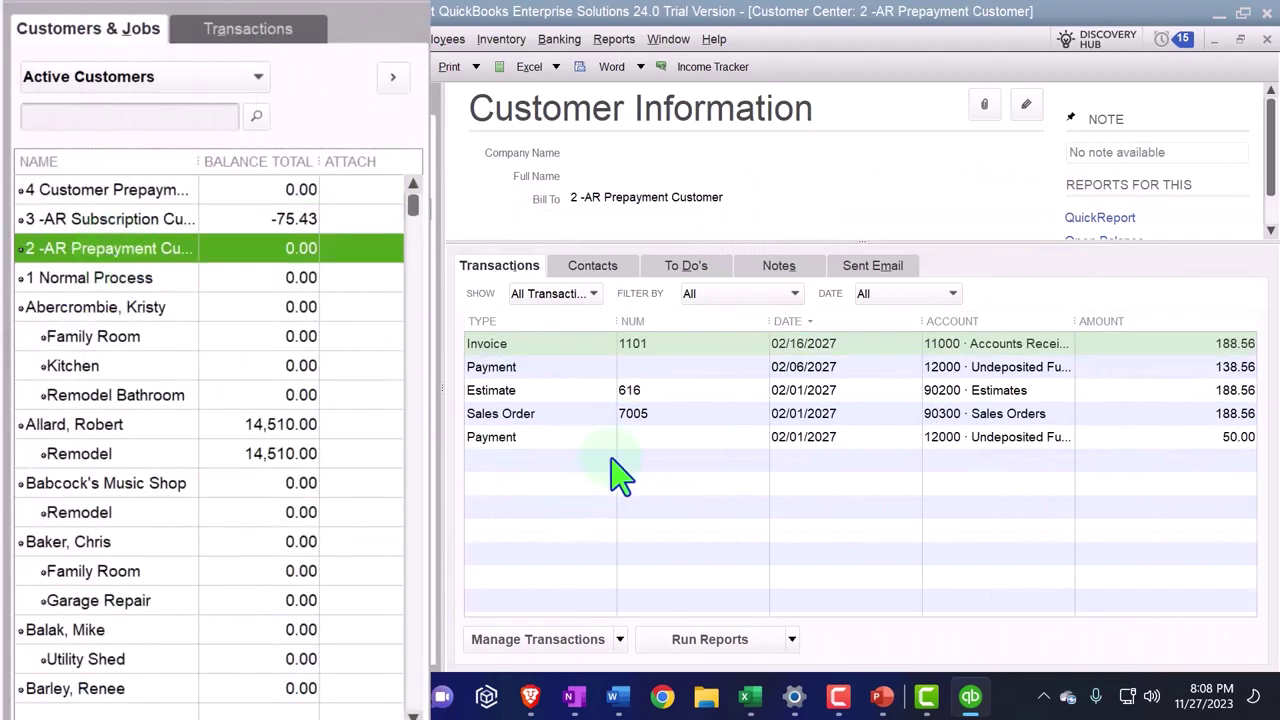
click(628, 460)
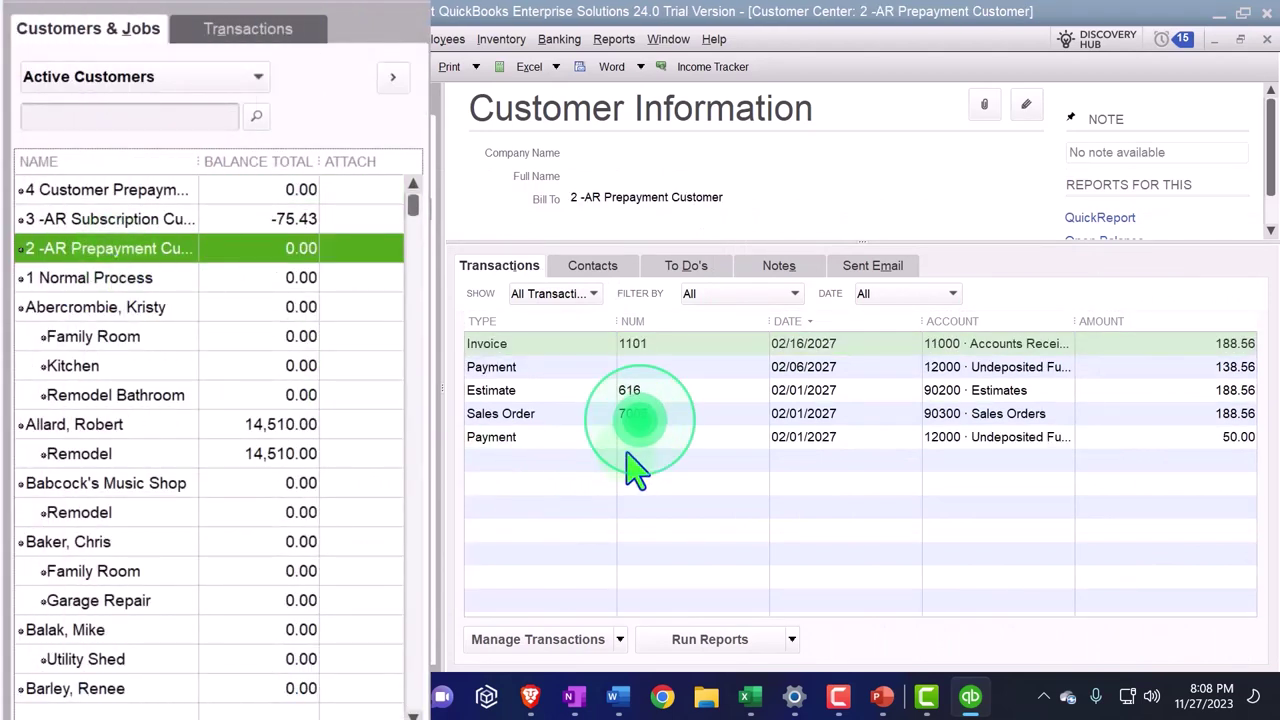
click(628, 460)
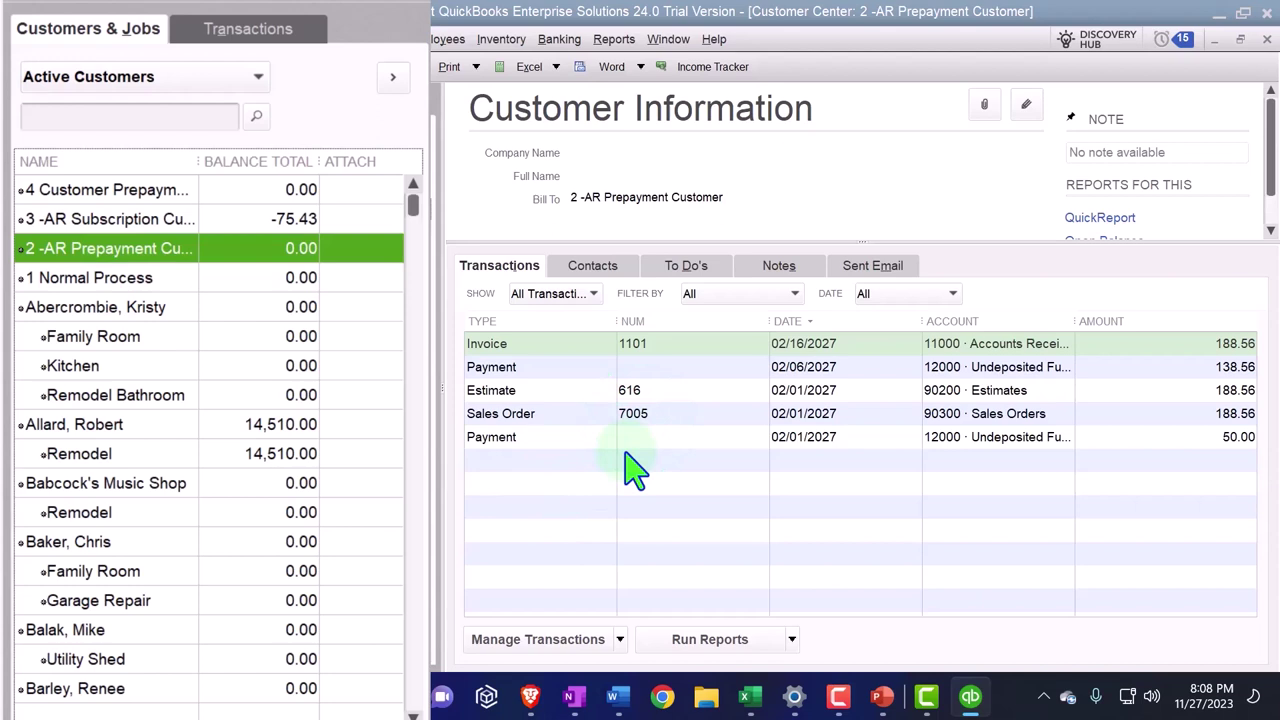
click(522, 392)
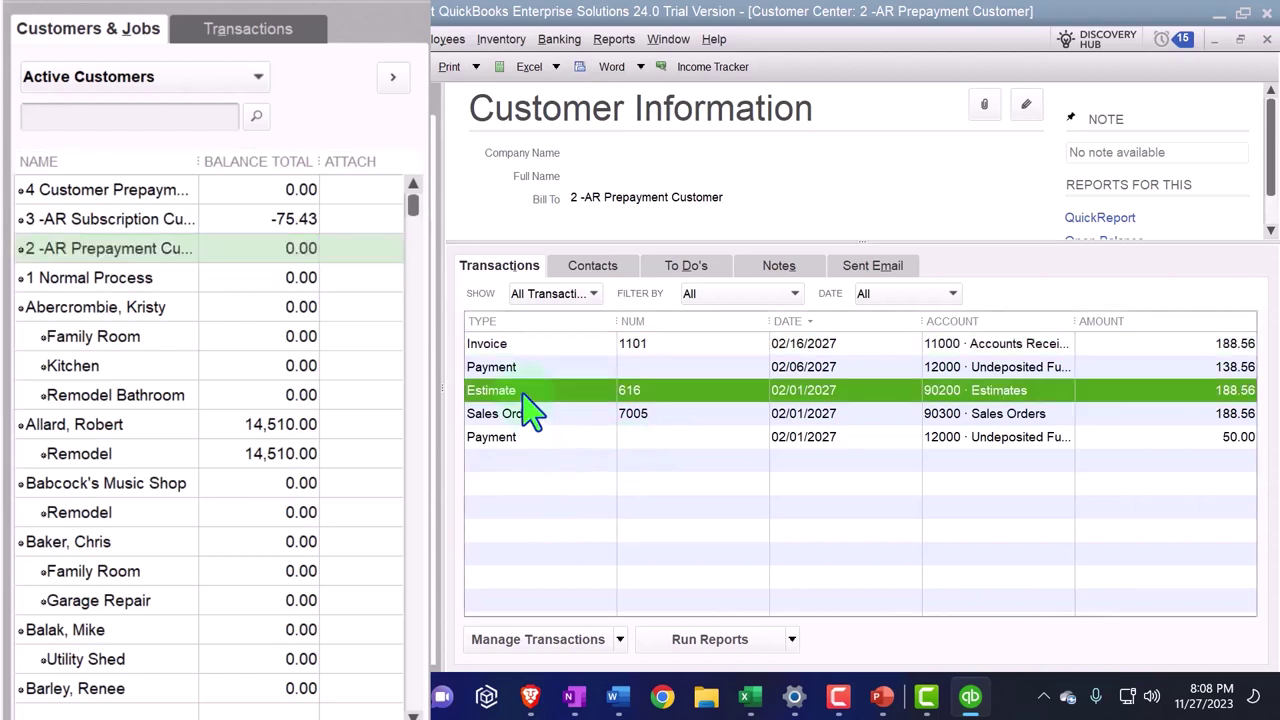
click(536, 418)
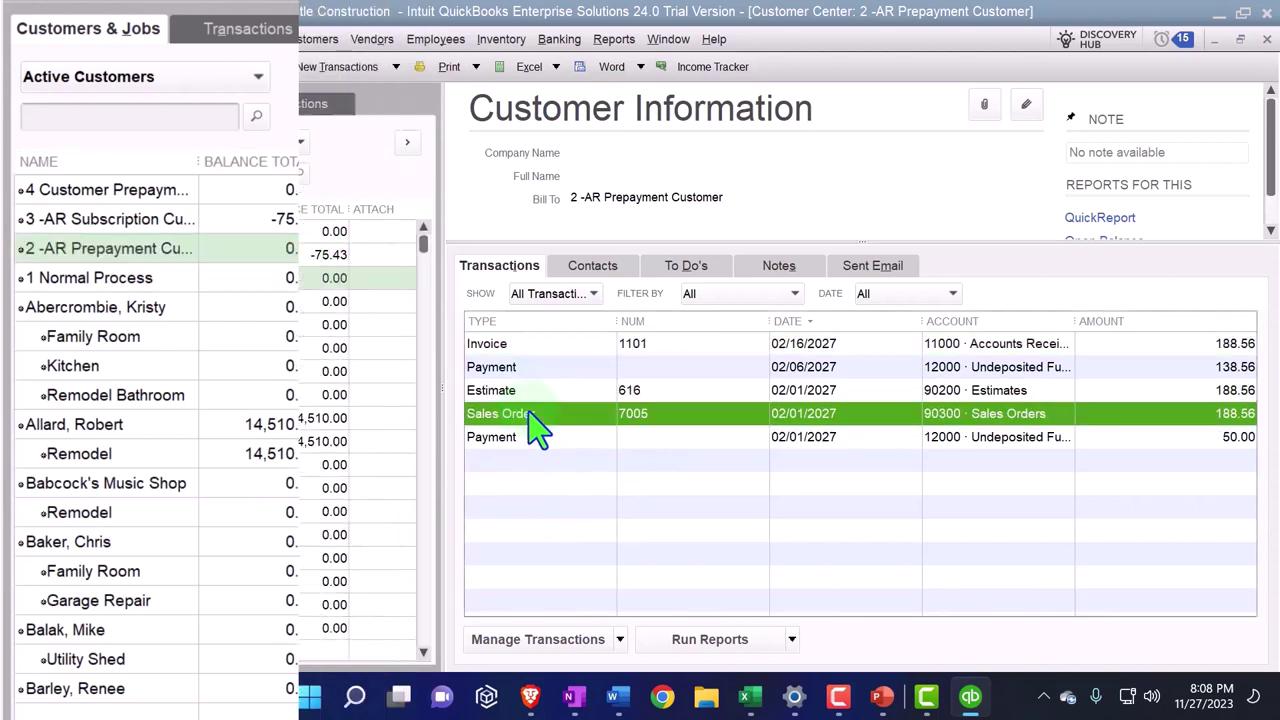
click(575, 437)
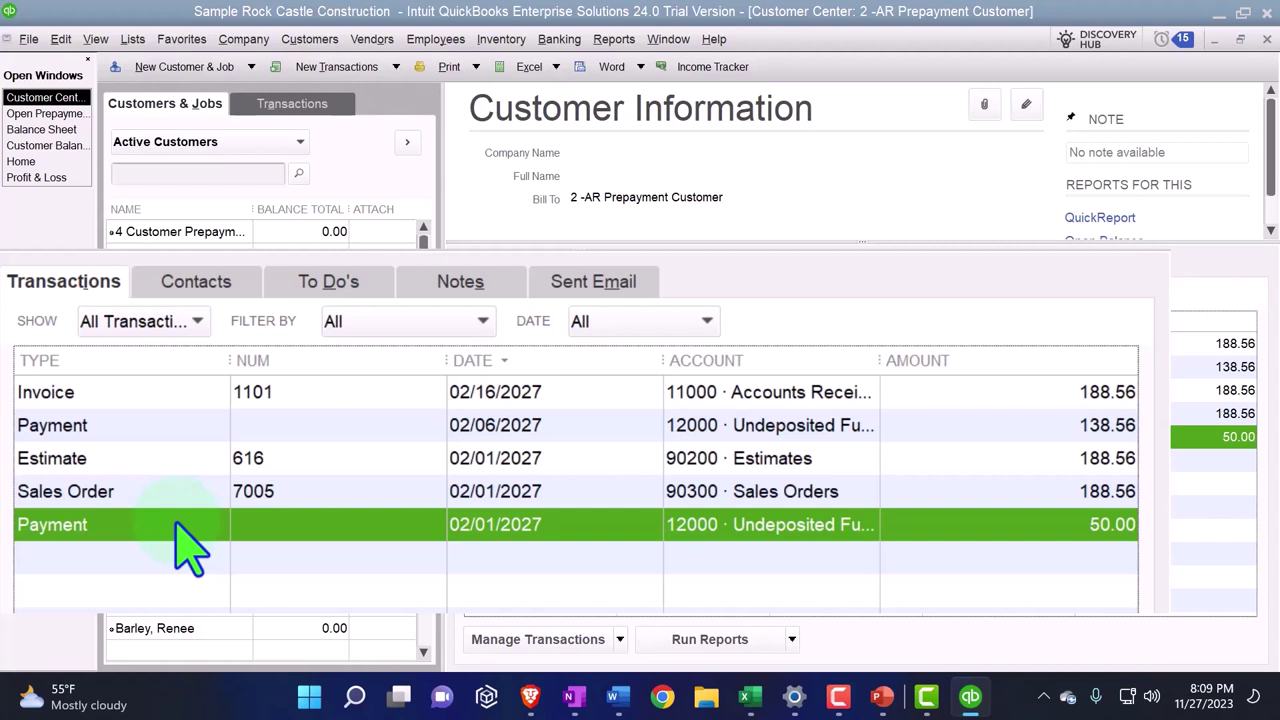
click(107, 568)
click(107, 568)
click(117, 543)
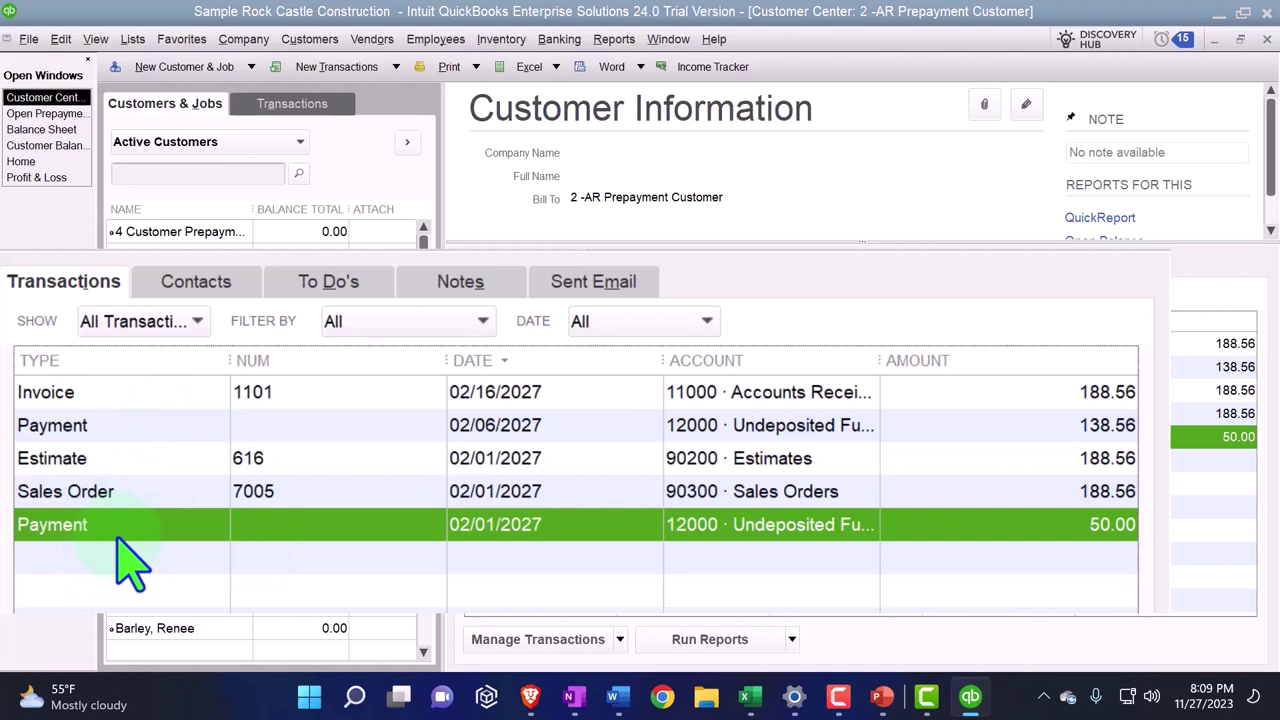
click(182, 232)
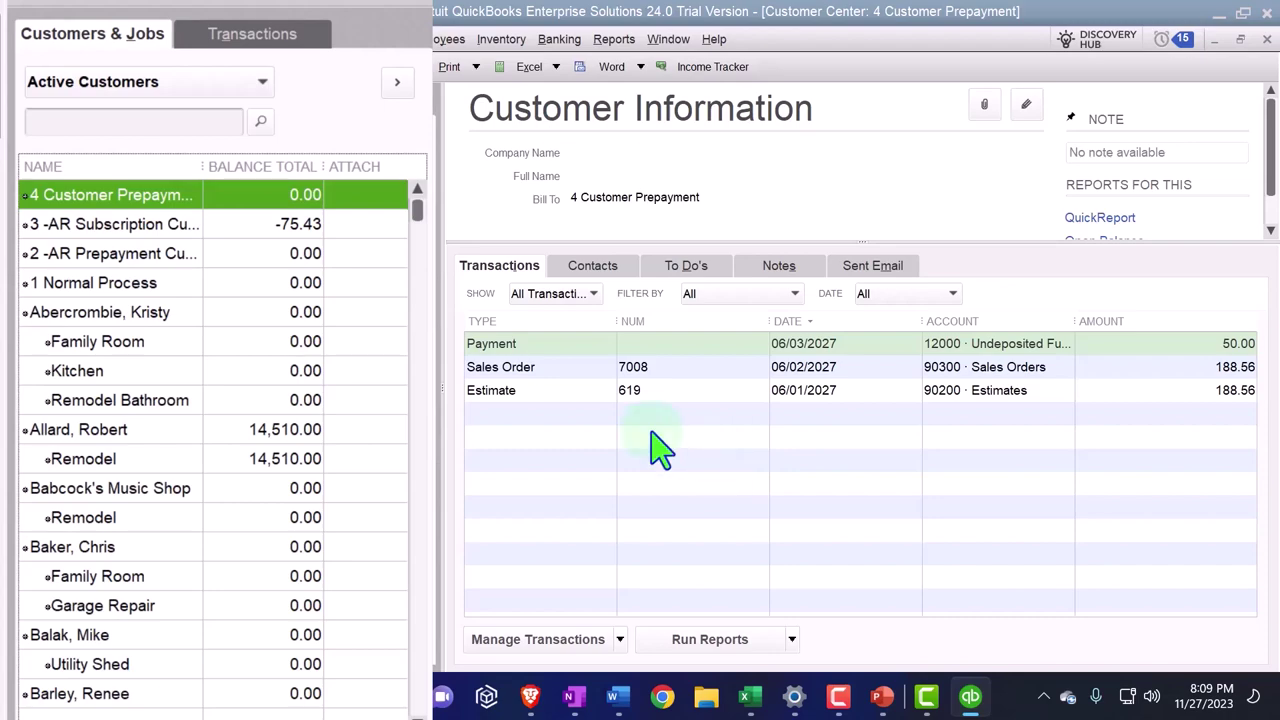
Step: Switch to the December 31, 2027 Balance Sheet and scroll to the top of the assets
click(42, 130)
scroll(657, 457, up, 12)
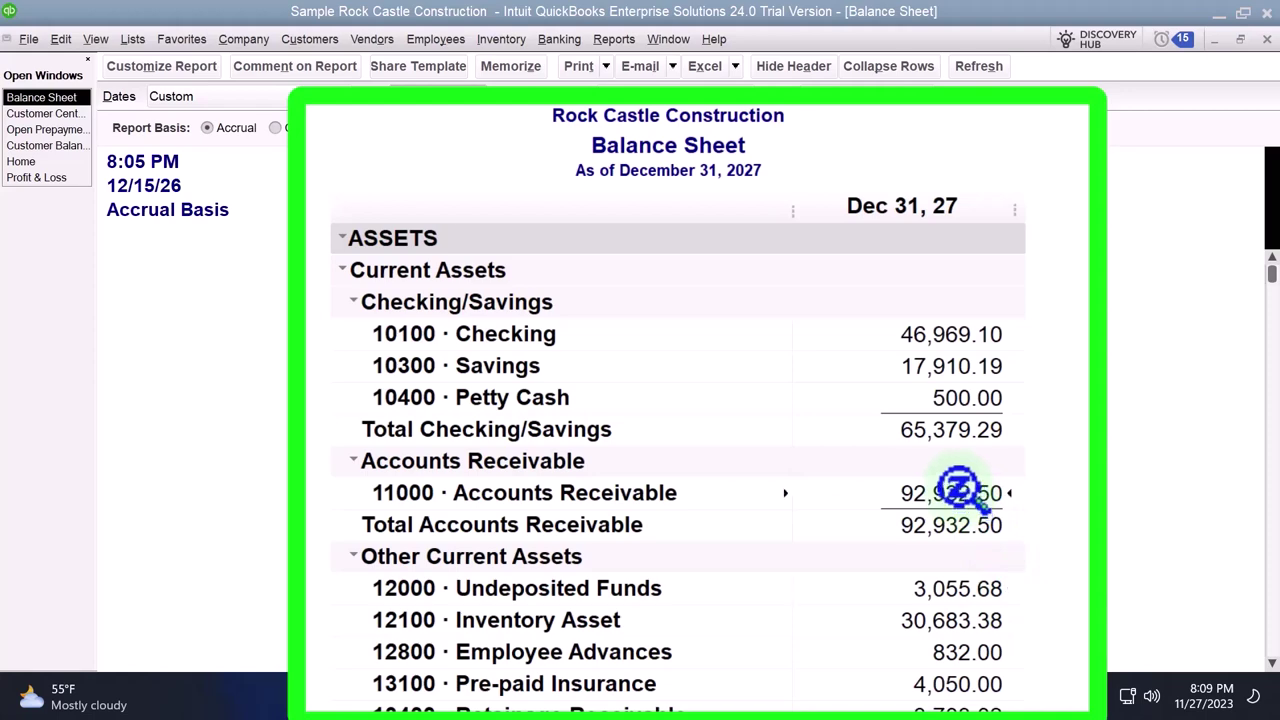
Step: Scroll the Balance Sheet past 635,574.18 total assets to the 50.00 Customer Deposit line
scroll(958, 490, down, 8)
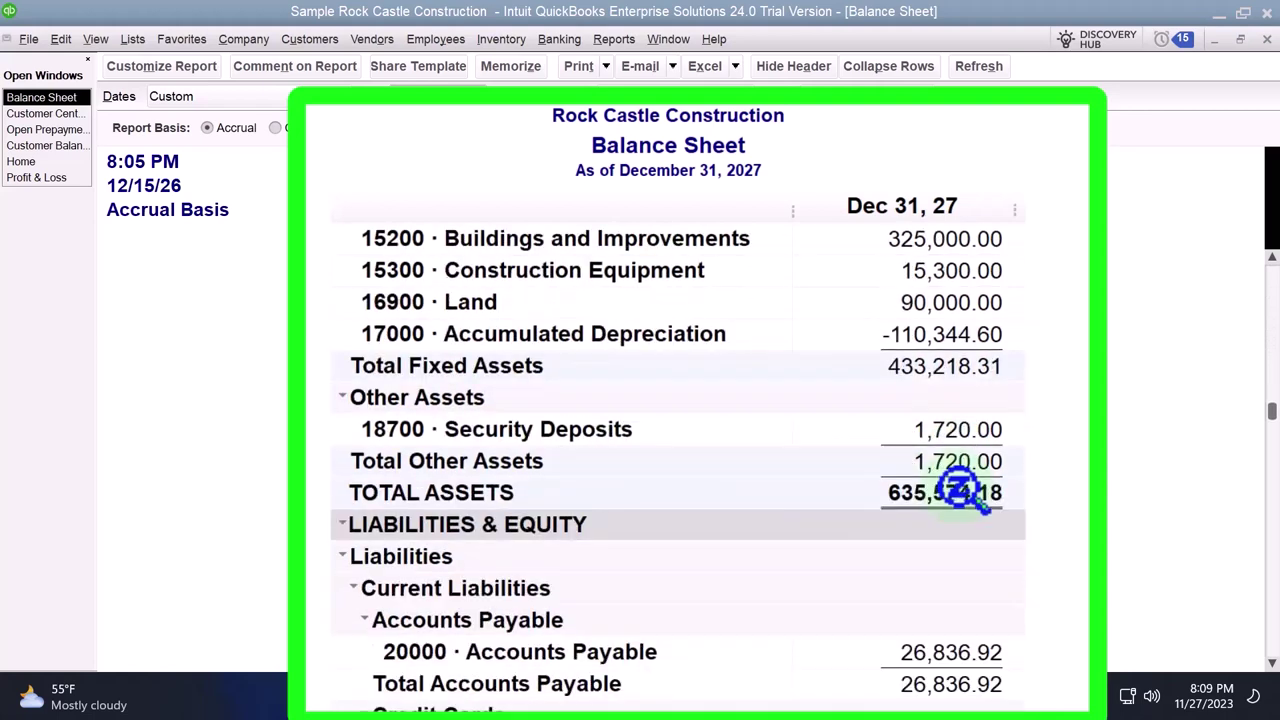
scroll(960, 490, down, 3)
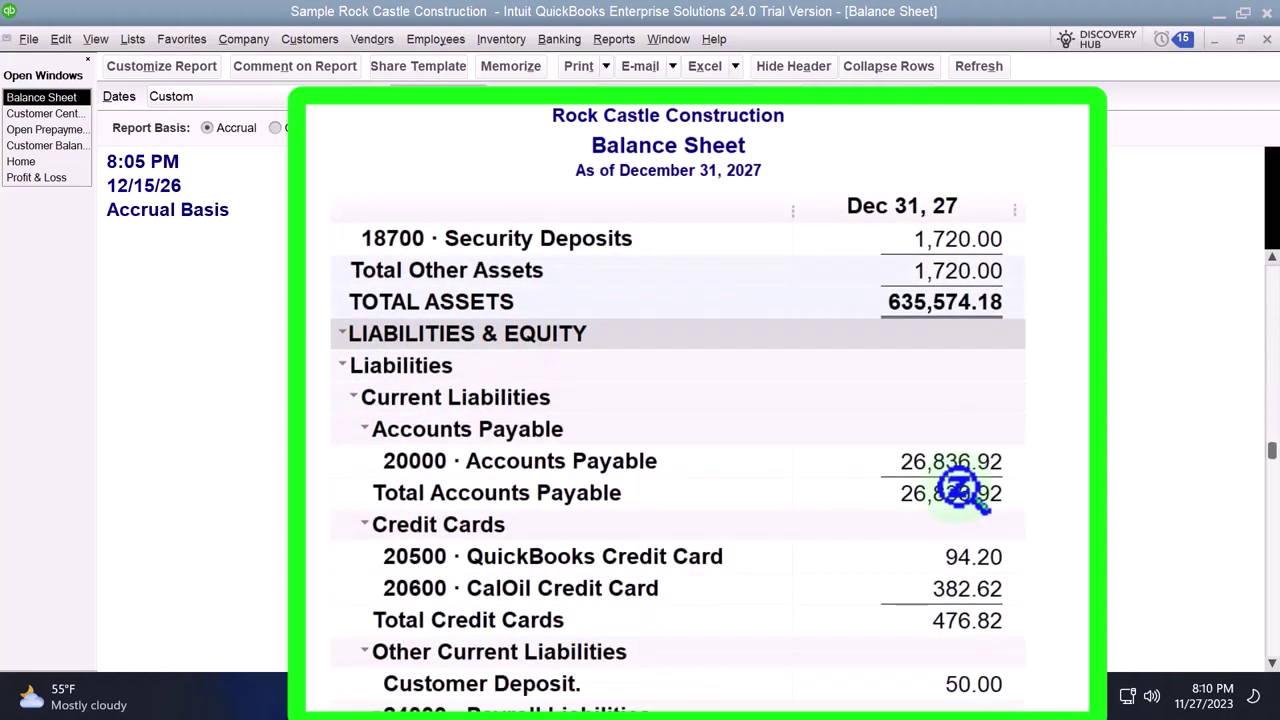
scroll(958, 490, down, 3)
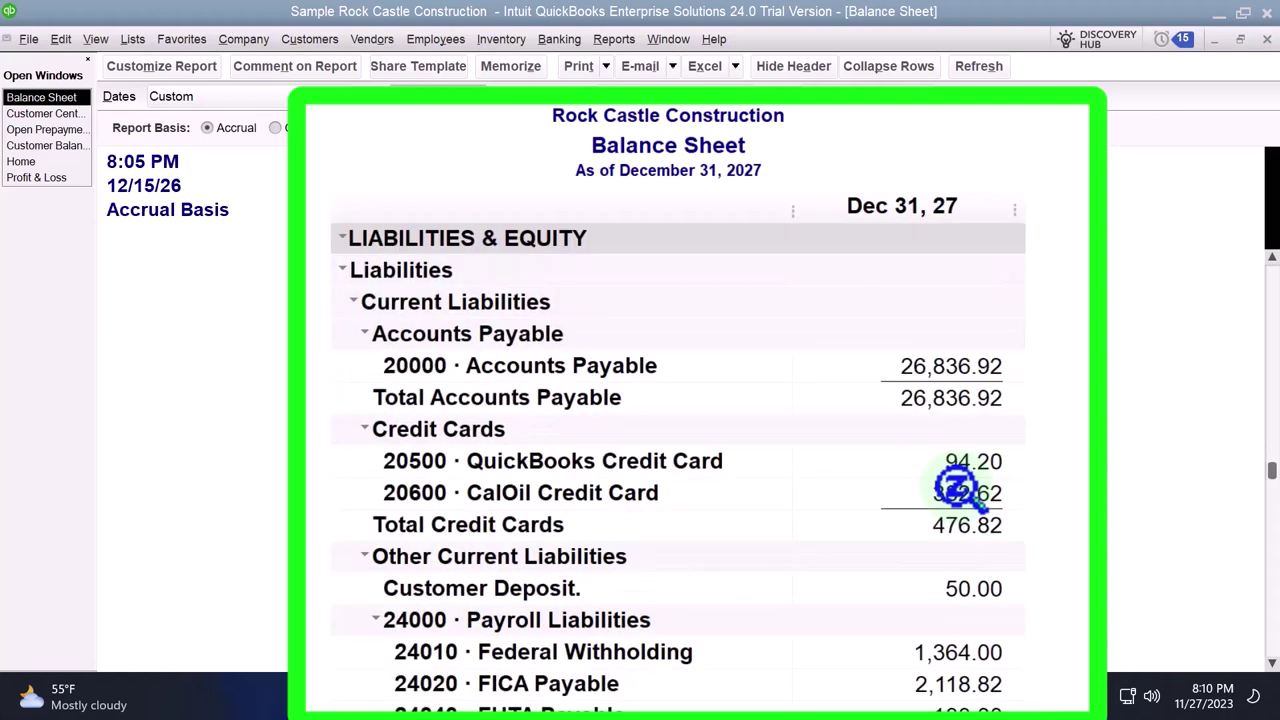
scroll(958, 490, down, 2)
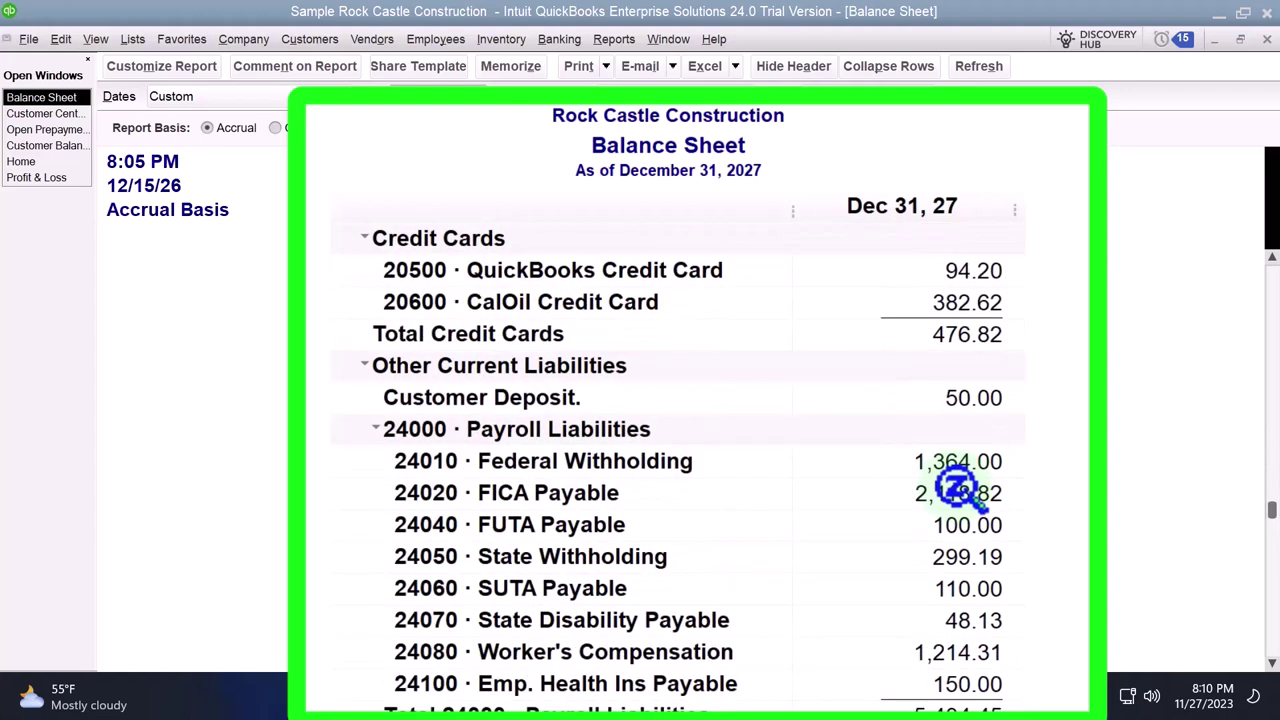
scroll(958, 490, down, 2)
scroll(958, 490, up, 2)
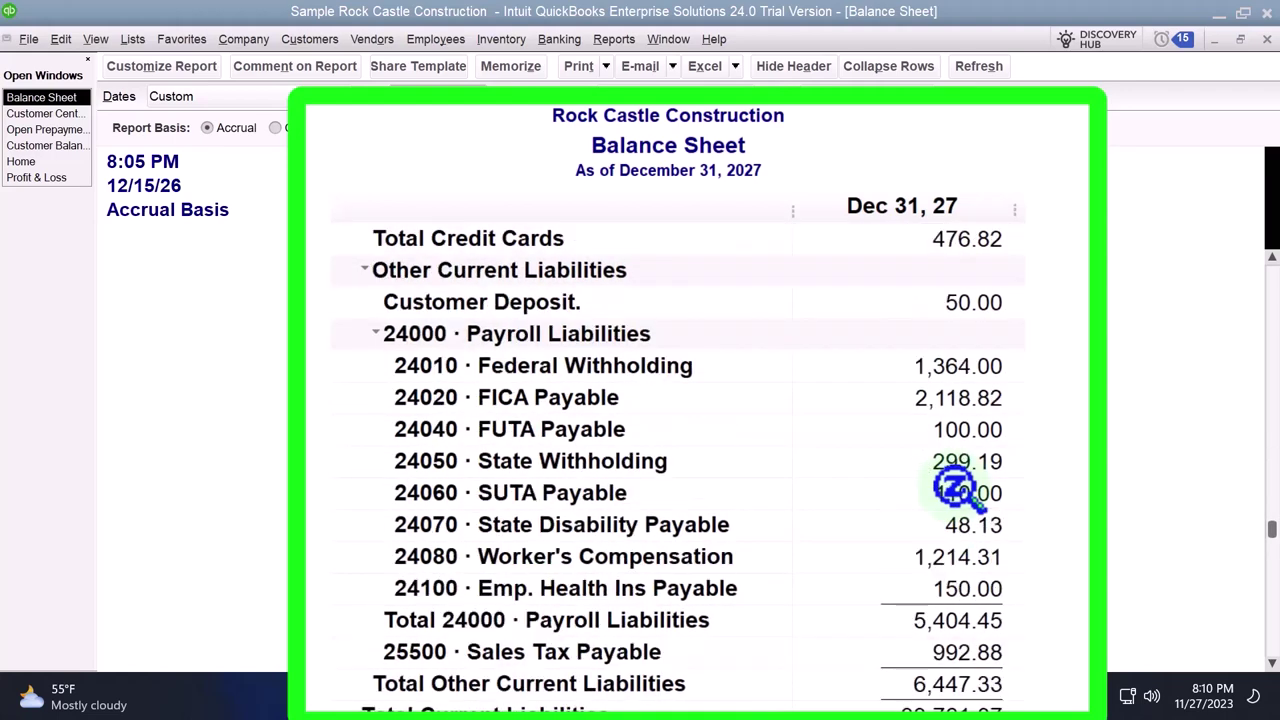
scroll(958, 490, up, 1)
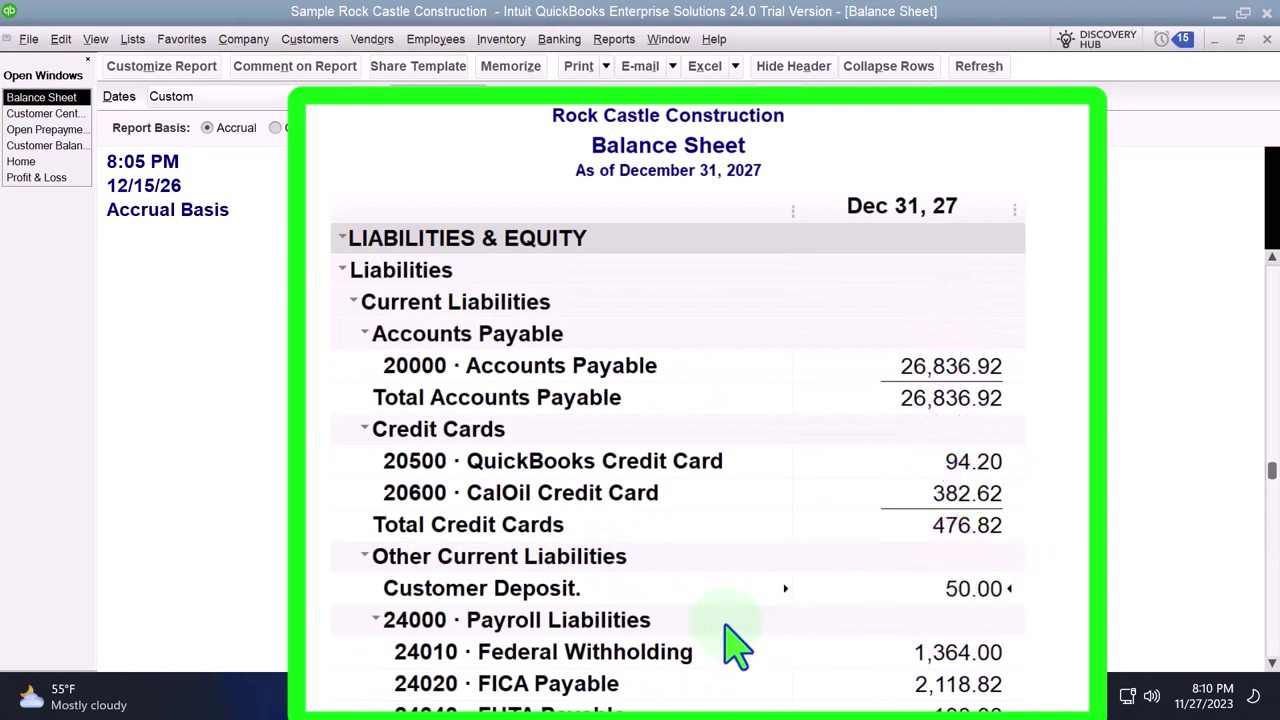
scroll(700, 635, down, 1)
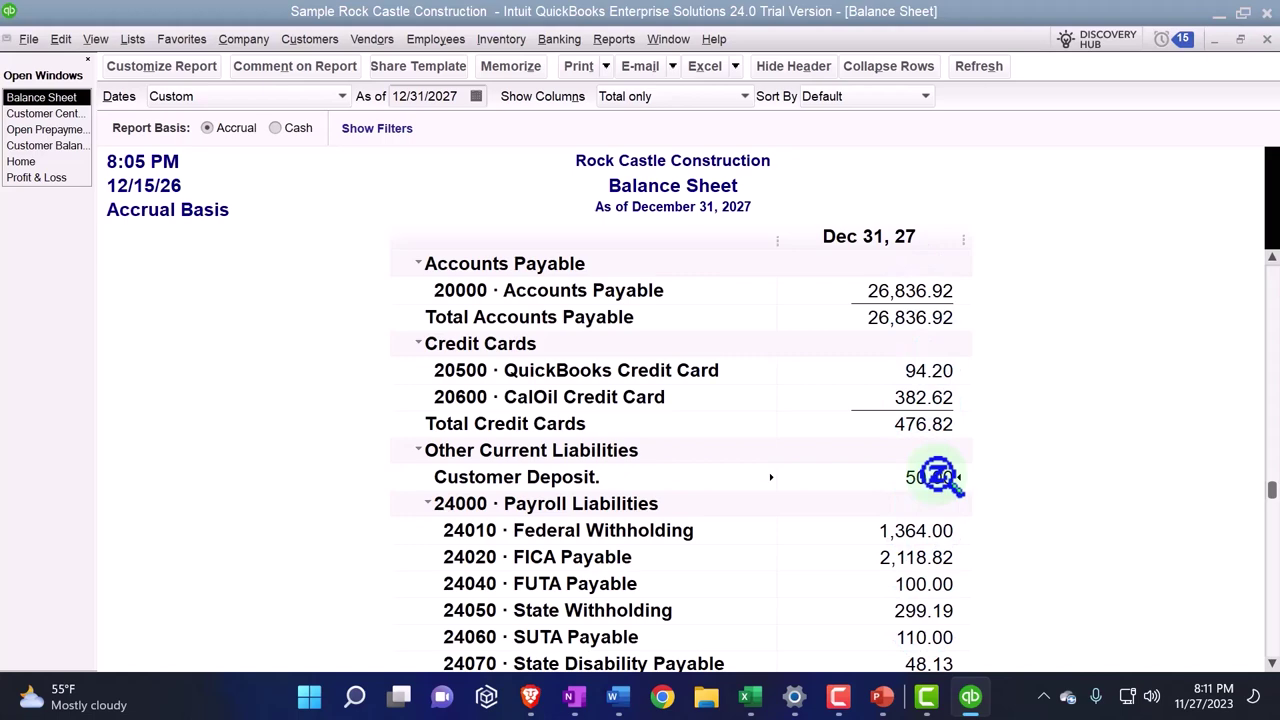
Step: Review the Balance Sheet, then switch back to the Customer Center showing 4 Customer Prepayment's $50.00 payment, sales order 7008 and estimate 619
scroll(938, 477, up, 12)
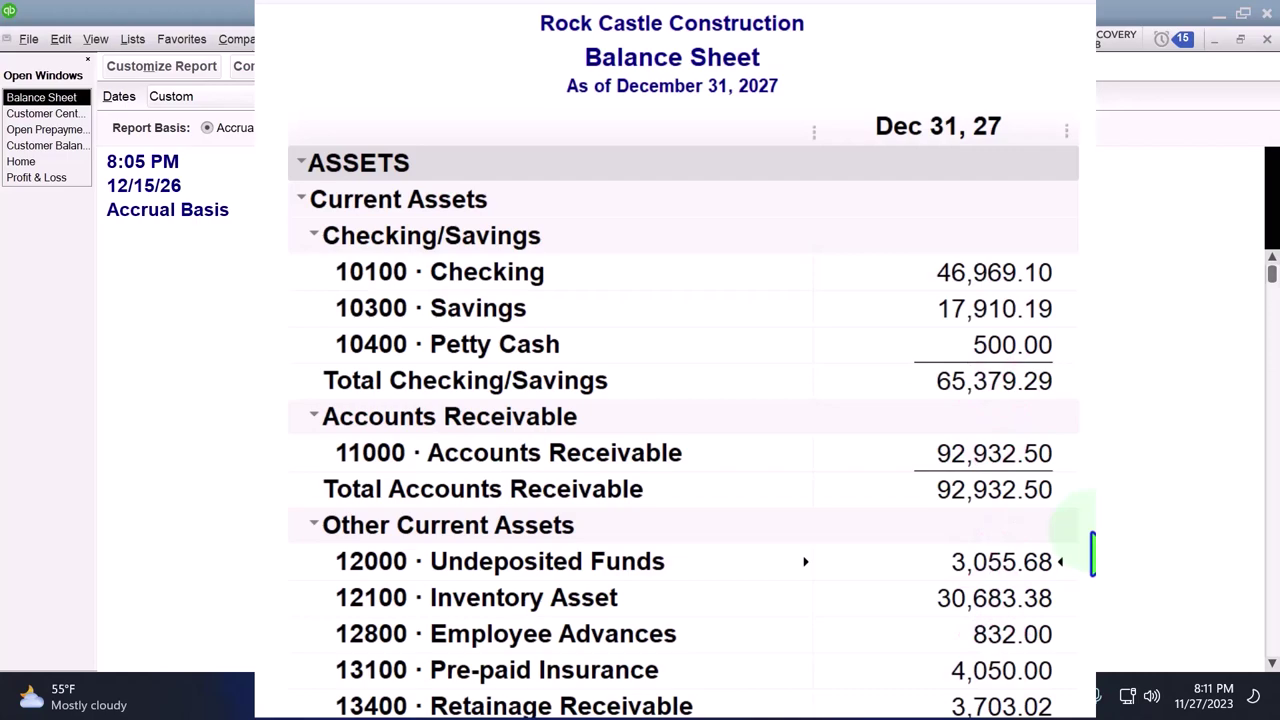
scroll(683, 430, down, 8)
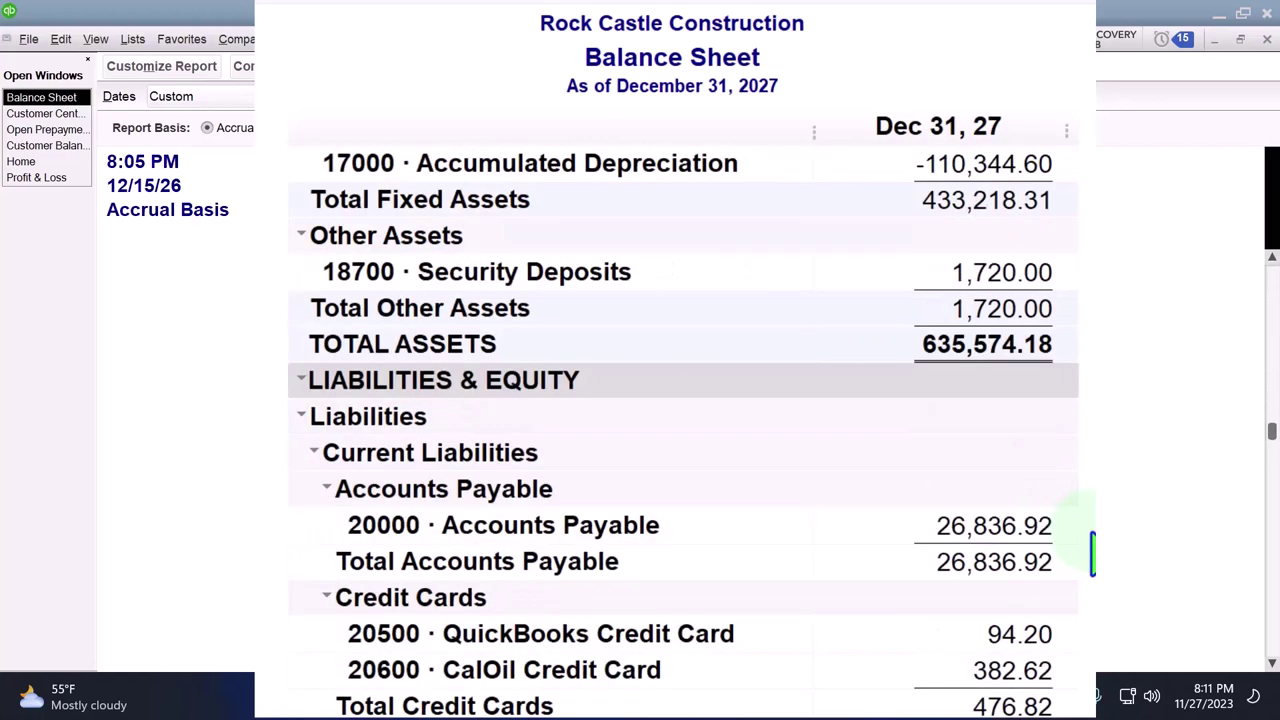
scroll(1090, 550, down, 3)
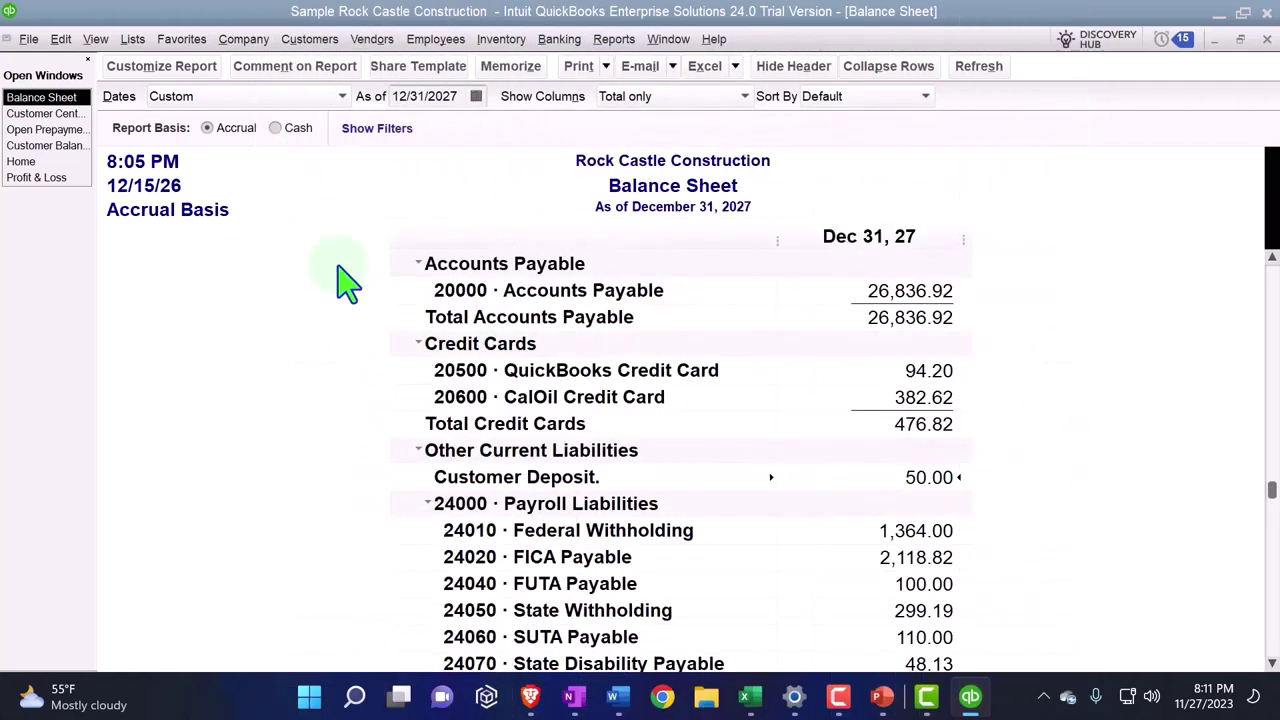
click(45, 114)
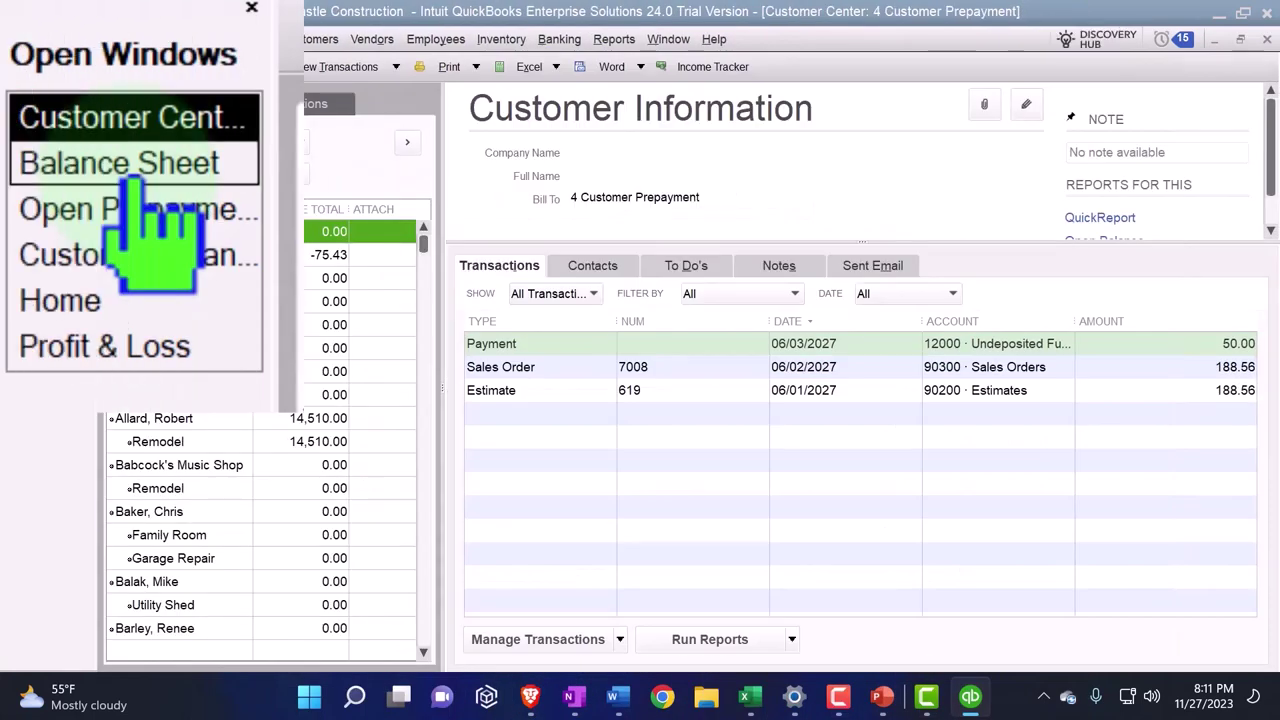